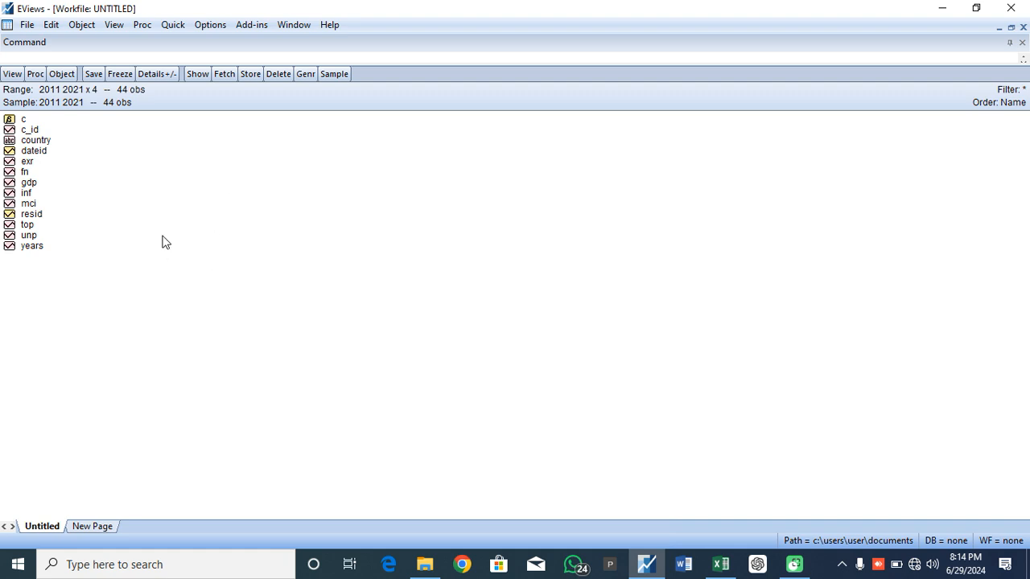
Specify a new least squares equation as LOG(GDP) C LOG(MCI) LOG(FN) EXR TOP
{"action": "left_click", "coordinate": [170, 29]}
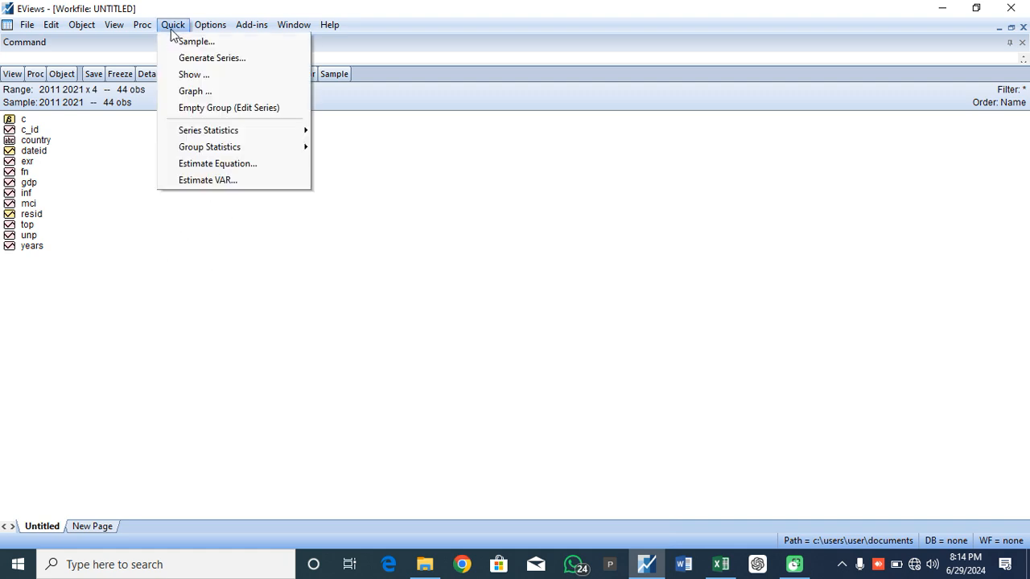
{"action": "left_click", "coordinate": [218, 163]}
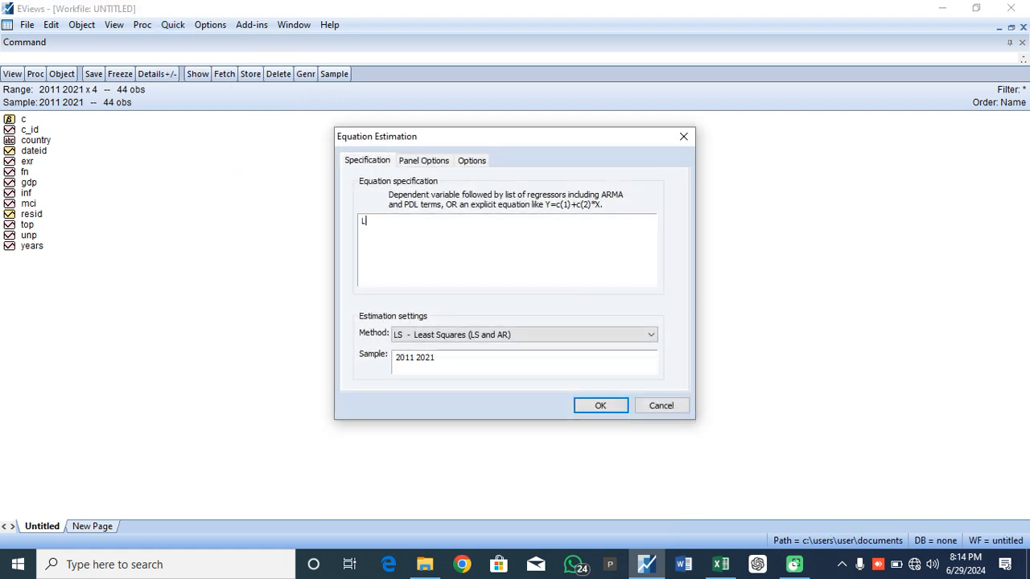
{"action": "type", "text": "LOG(GDP) C LOG(MCI) LO"}
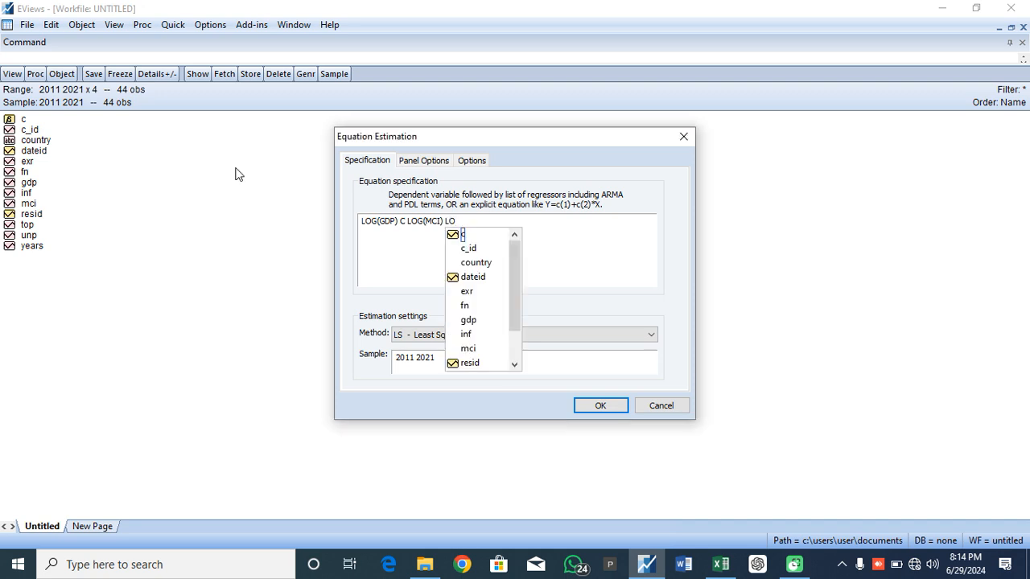
{"action": "type", "text": "G(FN) EXR"}
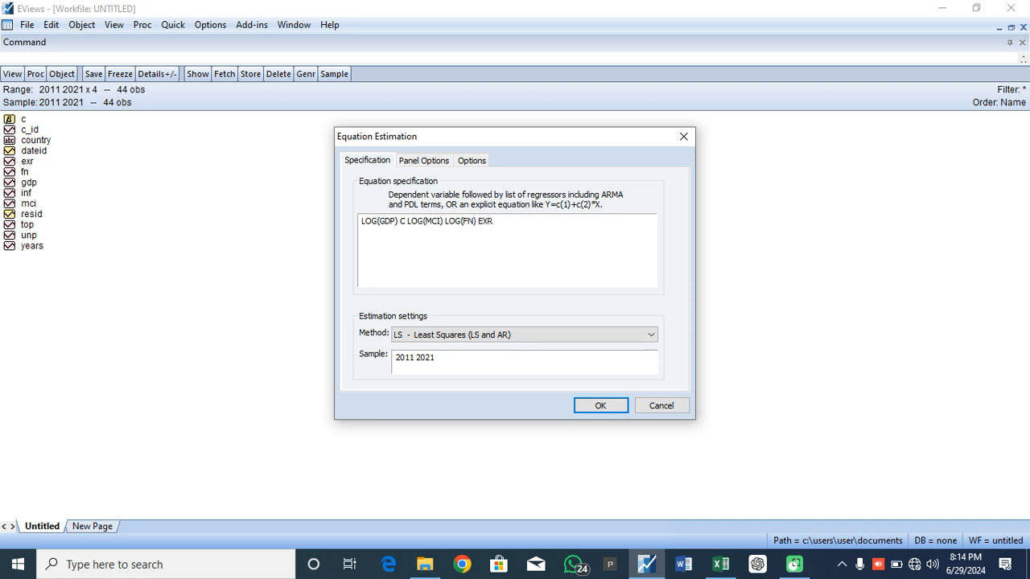
{"action": "type", "text": "TOP"}
{"action": "left_click", "coordinate": [463, 281]}
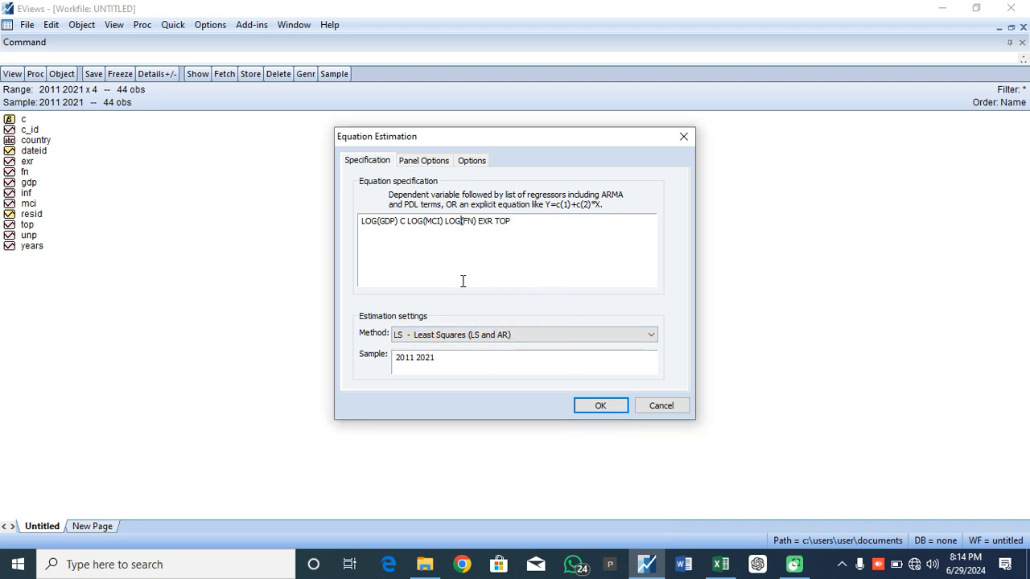
Review the panel effects and general estimation options, then estimate the pooled equation with the default settings
{"action": "left_click", "coordinate": [437, 161]}
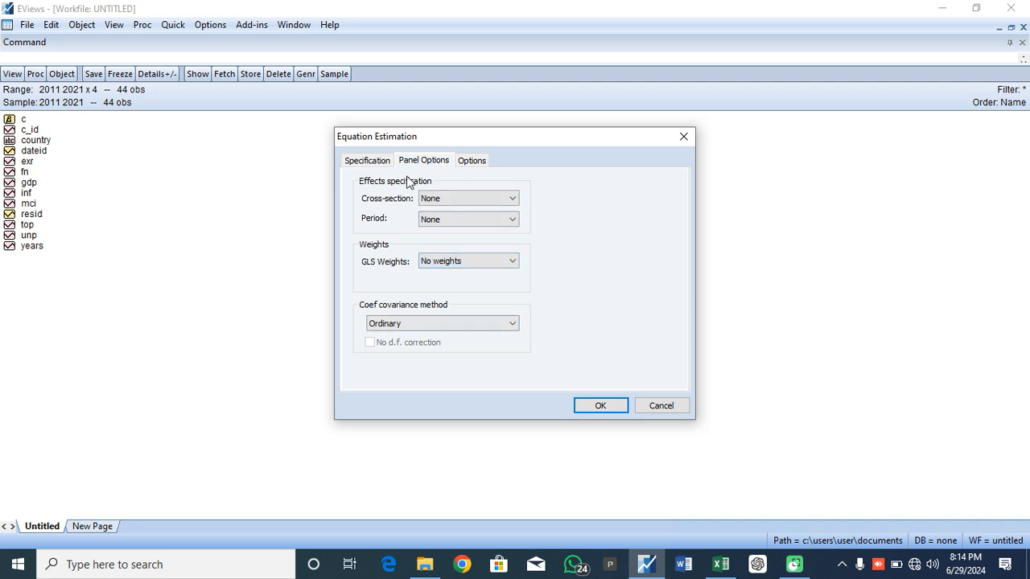
{"action": "left_click", "coordinate": [383, 162]}
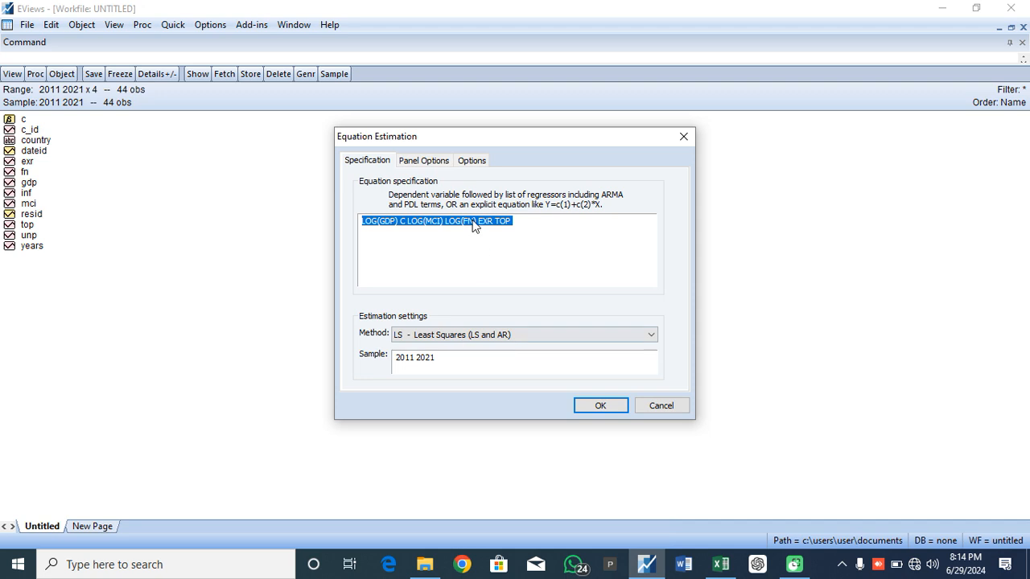
{"action": "left_click", "coordinate": [469, 159]}
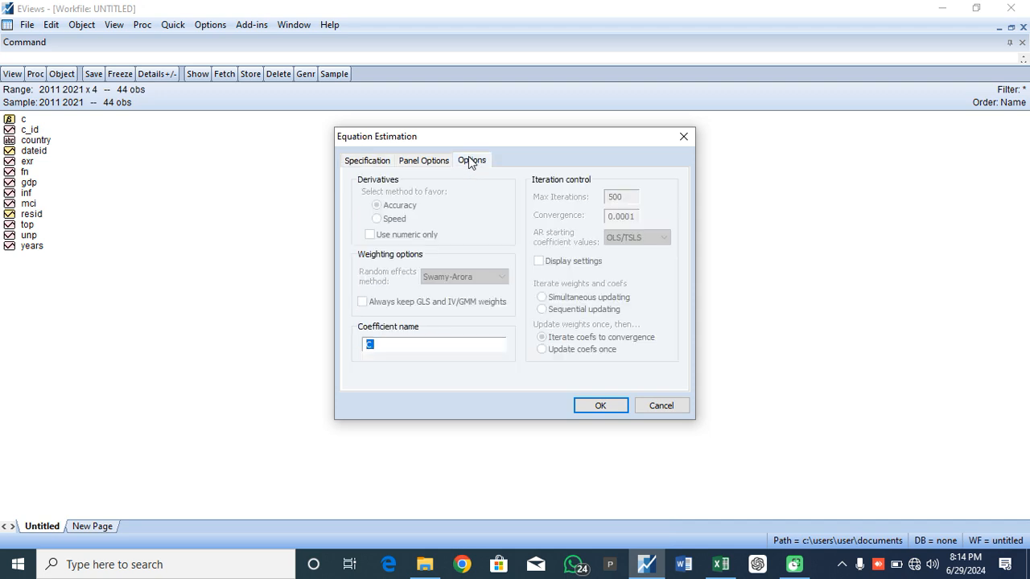
{"action": "left_click", "coordinate": [372, 162]}
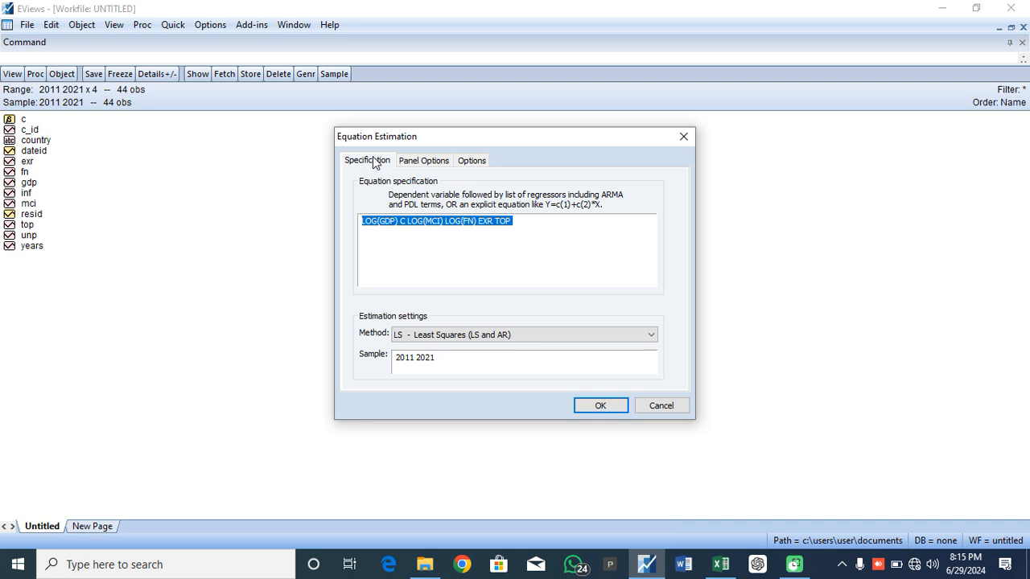
{"action": "left_click", "coordinate": [589, 407]}
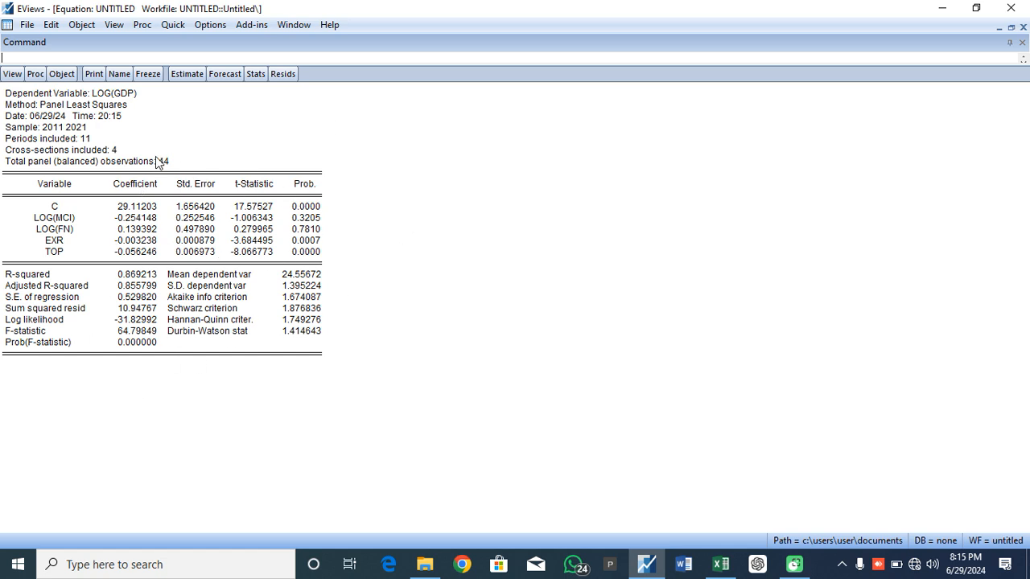
Freeze the pooled regression output as a table named CCE, then return to the full-size equation window
{"action": "left_click", "coordinate": [148, 74]}
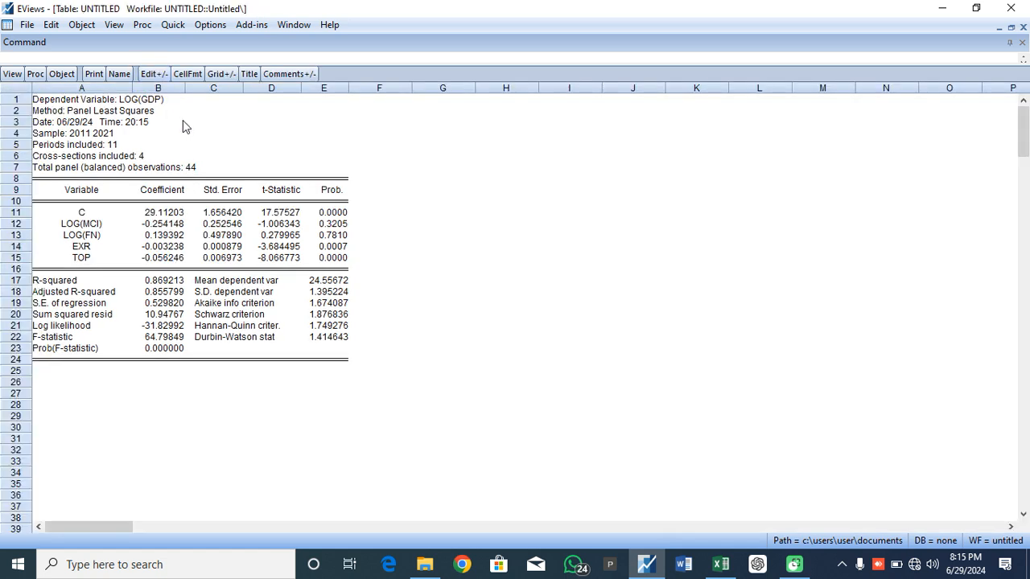
{"action": "left_click", "coordinate": [127, 74]}
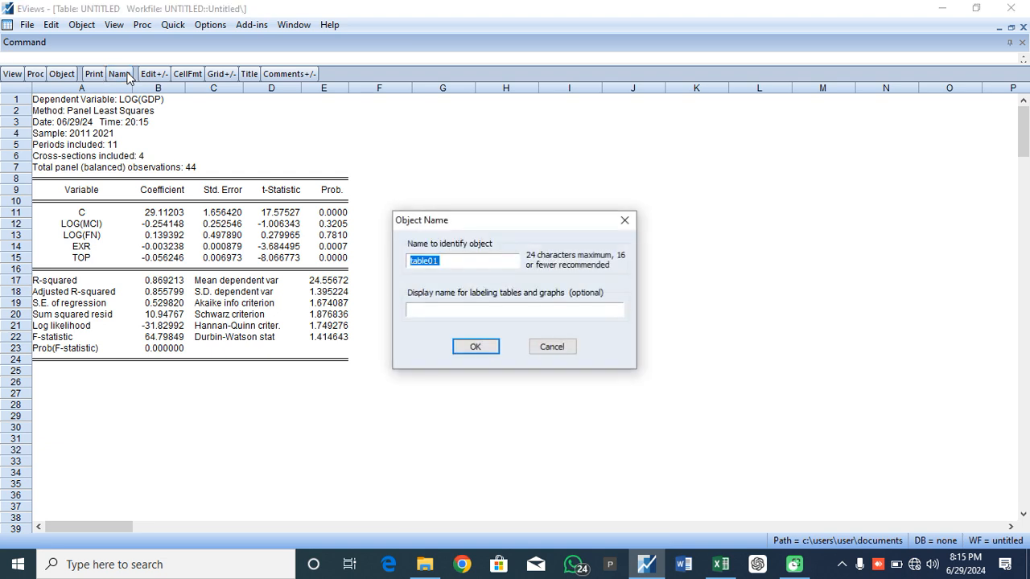
{"action": "type", "text": "CC"}
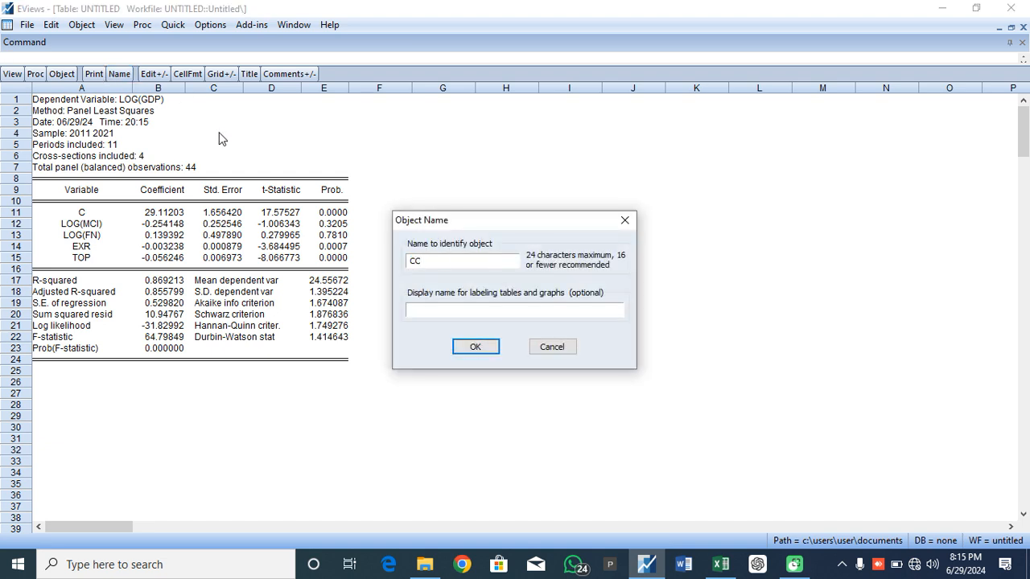
{"action": "type", "text": "E"}
{"action": "left_click", "coordinate": [473, 347]}
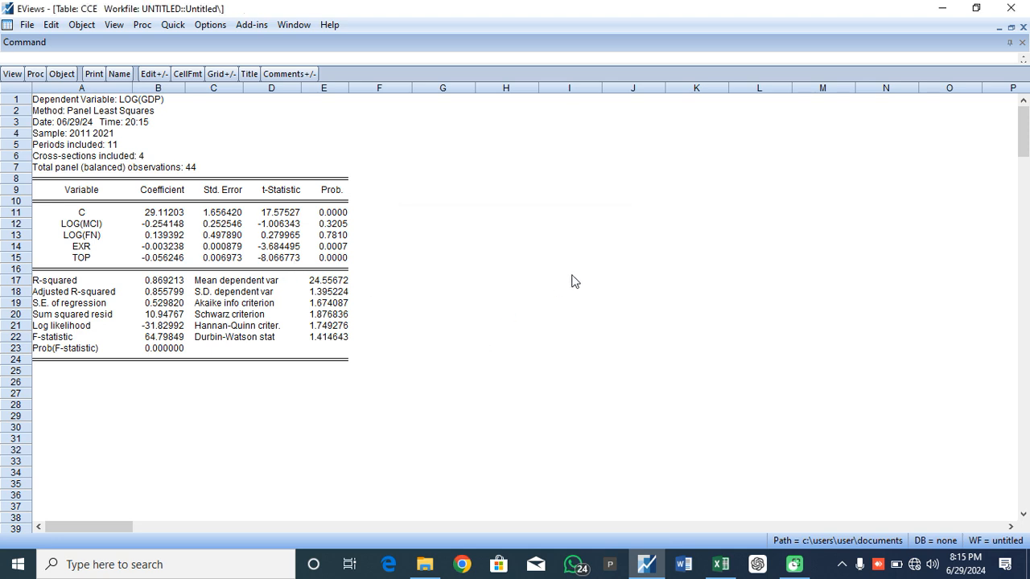
{"action": "left_click", "coordinate": [1000, 29]}
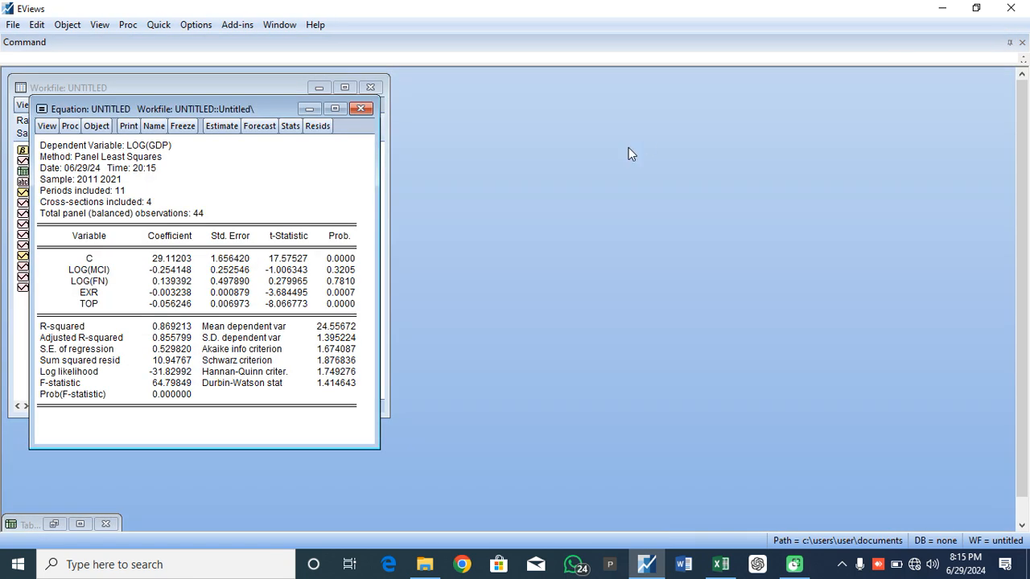
{"action": "left_click", "coordinate": [334, 108]}
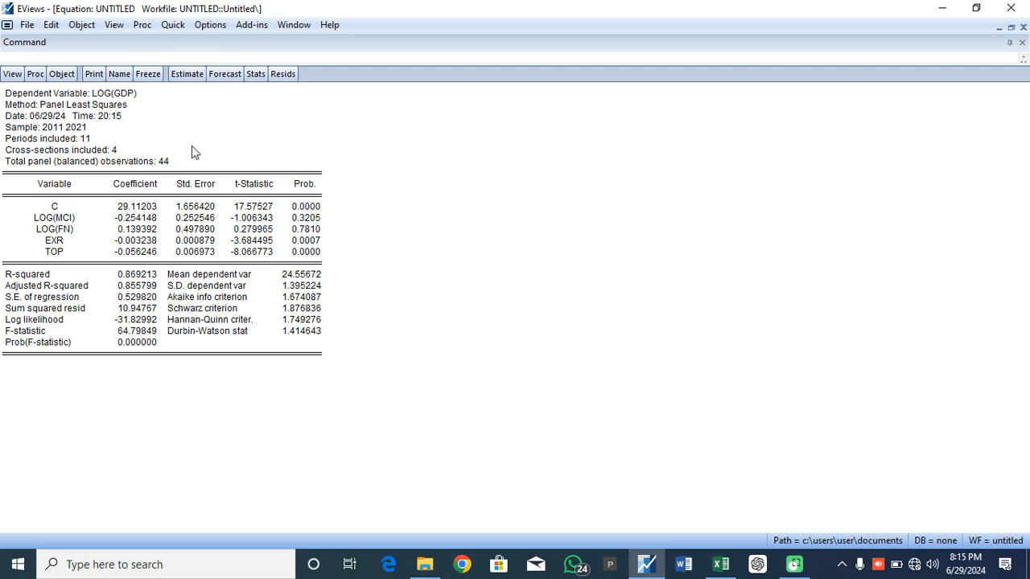
Re-estimate the equation with both cross-section and period effects set to Fixed
{"action": "left_click", "coordinate": [188, 74]}
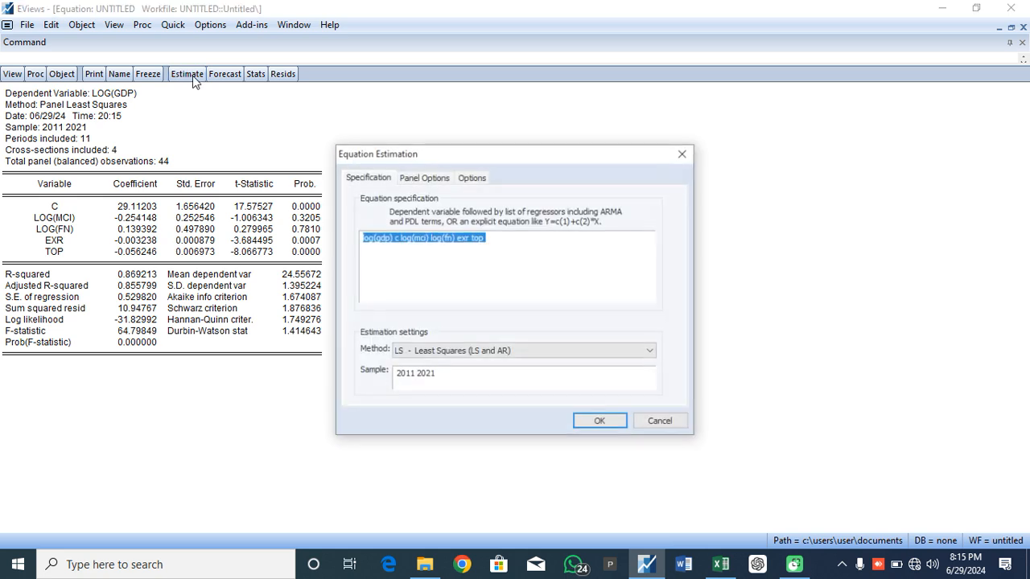
{"action": "left_click", "coordinate": [429, 178]}
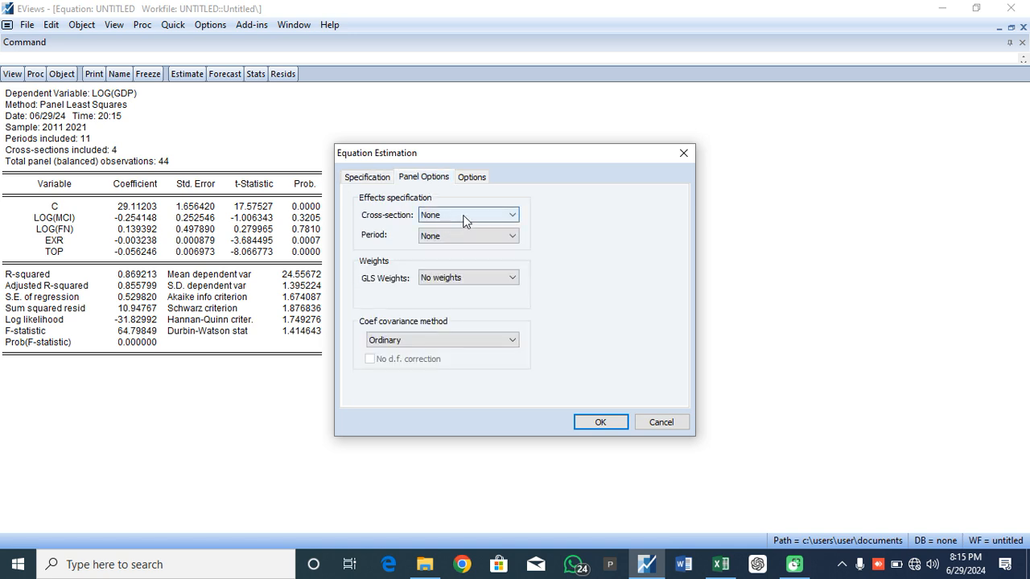
{"action": "left_click", "coordinate": [445, 214]}
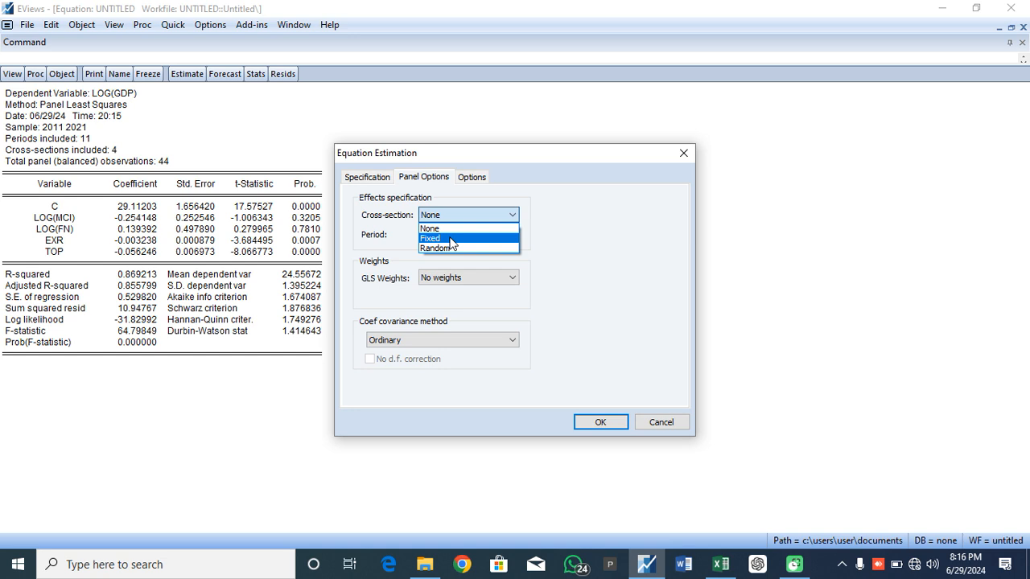
{"action": "left_click", "coordinate": [449, 238]}
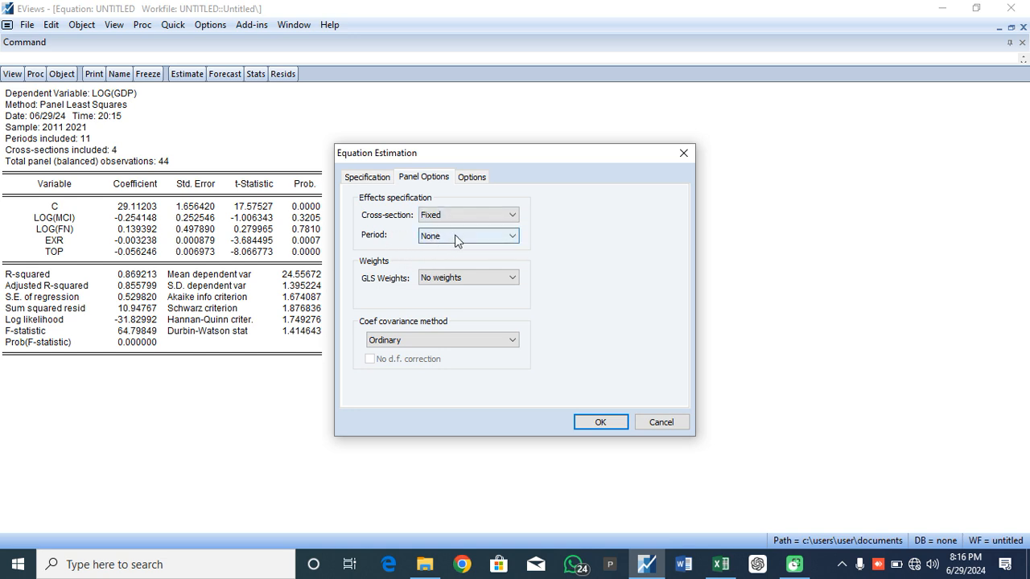
{"action": "left_click", "coordinate": [469, 236]}
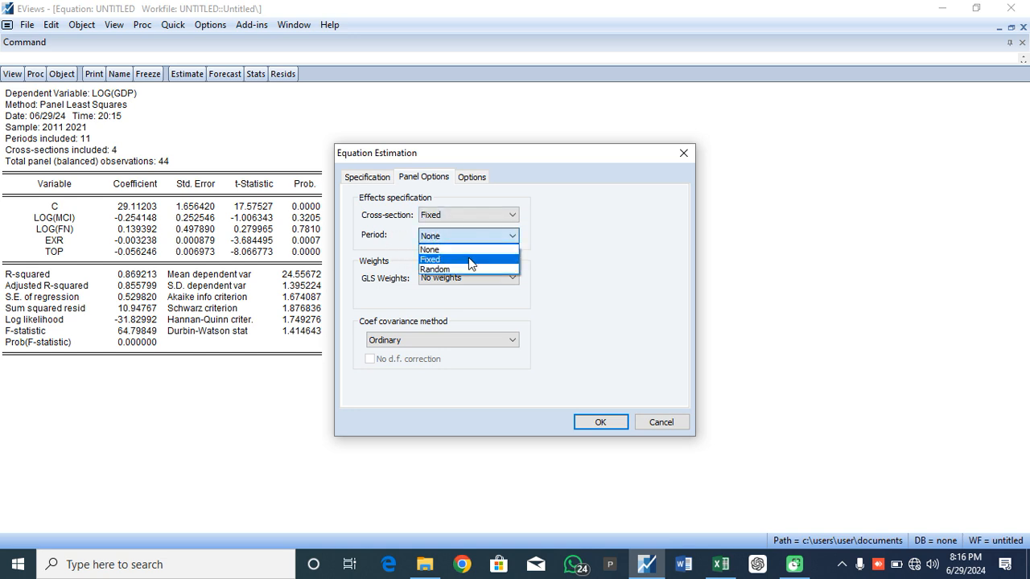
{"action": "left_click", "coordinate": [471, 261]}
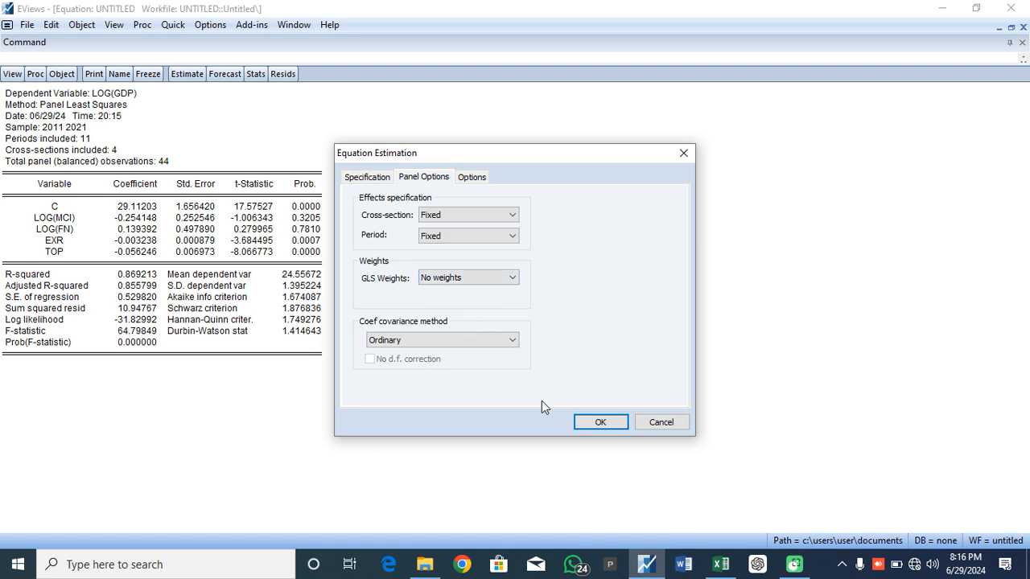
{"action": "left_click", "coordinate": [614, 425]}
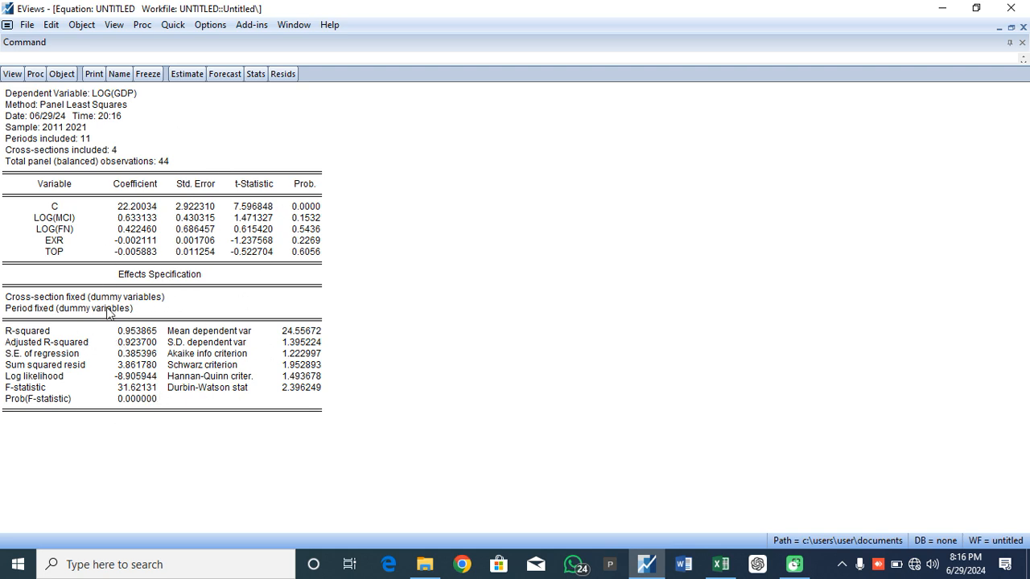
Try to re-estimate the fixed effects equation with GLS weights set to Cross-section weights
{"action": "left_click", "coordinate": [183, 74]}
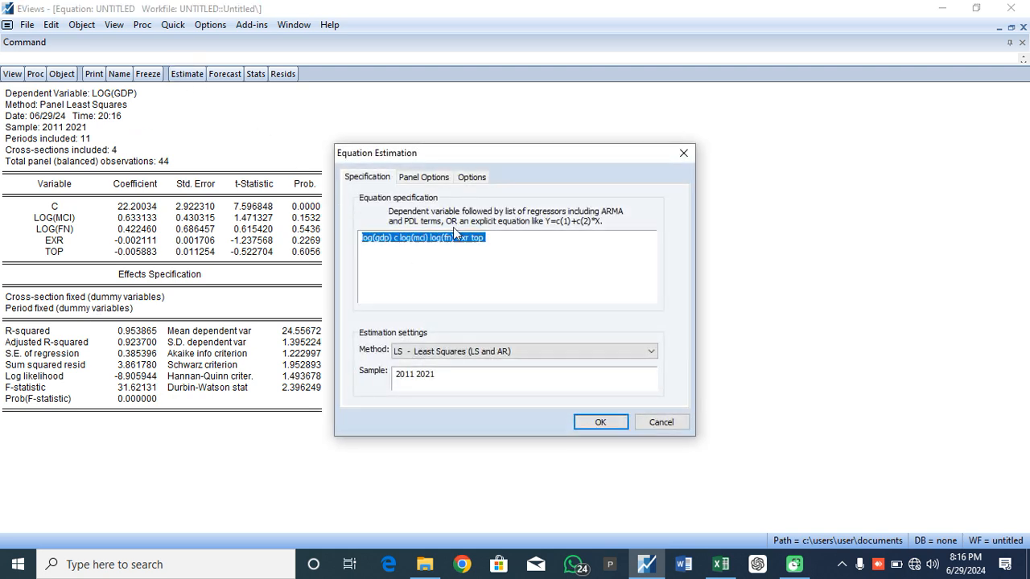
{"action": "left_click", "coordinate": [429, 184]}
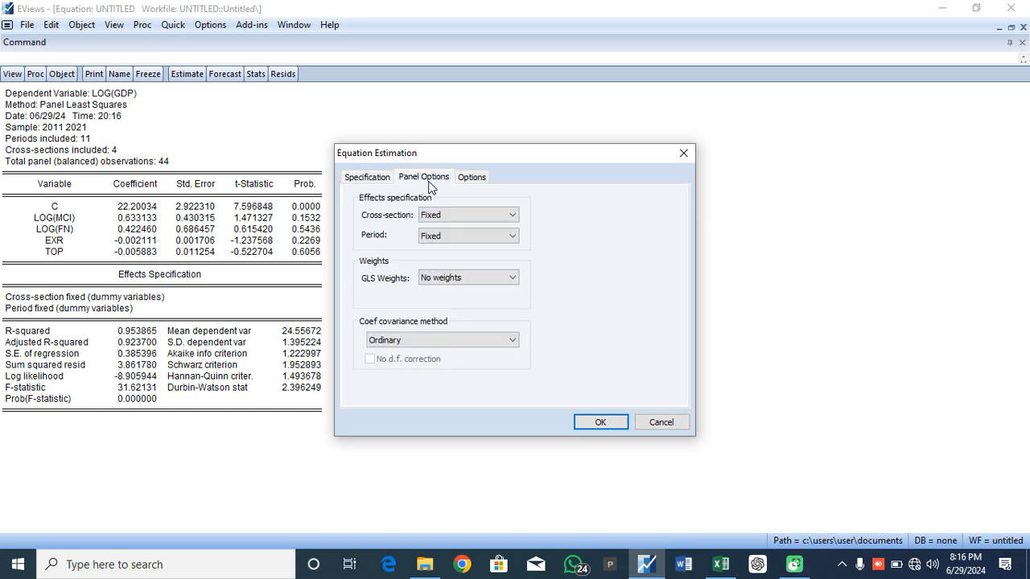
{"action": "left_click", "coordinate": [458, 281]}
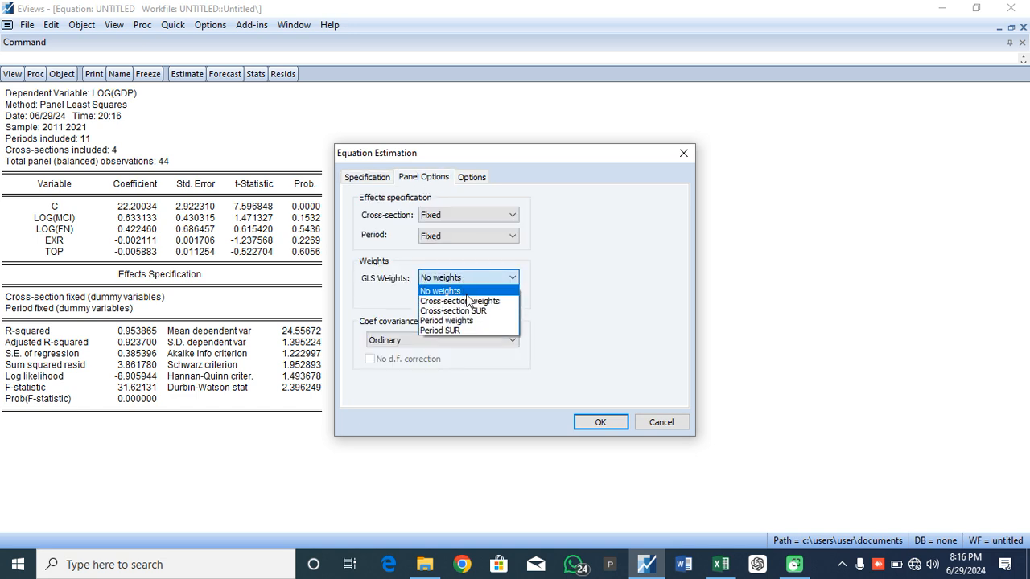
{"action": "left_click", "coordinate": [467, 301]}
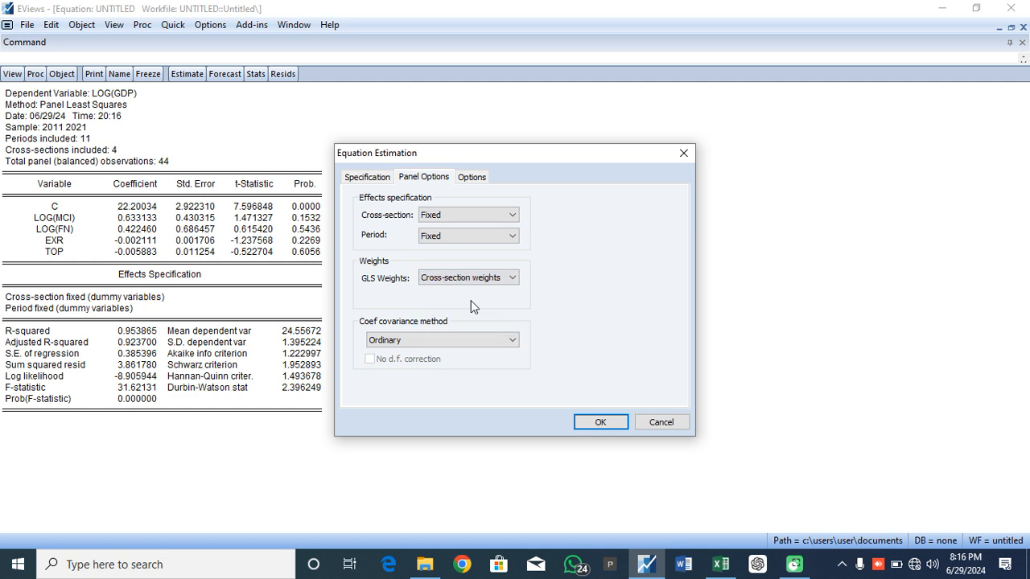
{"action": "left_click", "coordinate": [600, 424]}
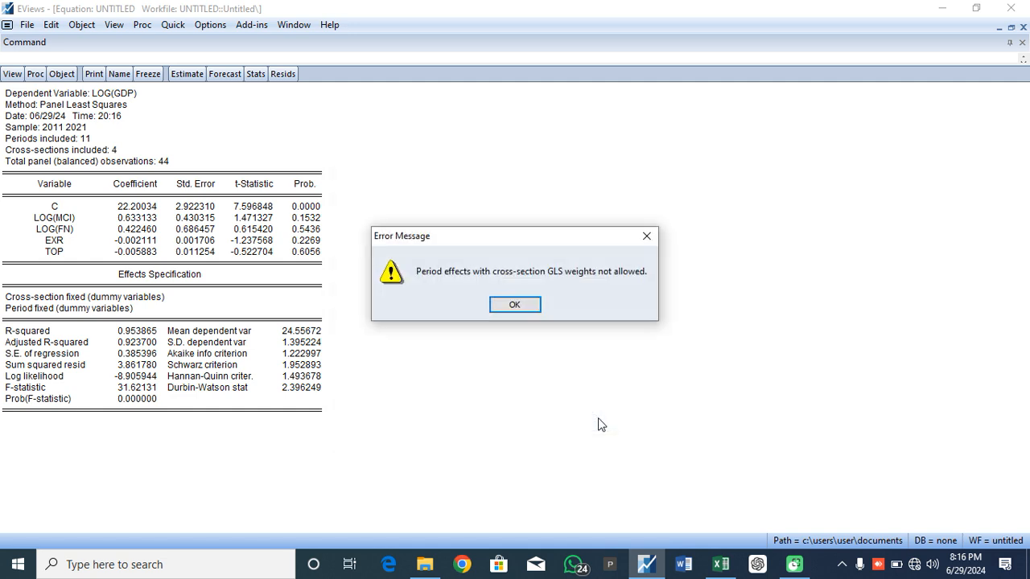
{"action": "left_click", "coordinate": [646, 238]}
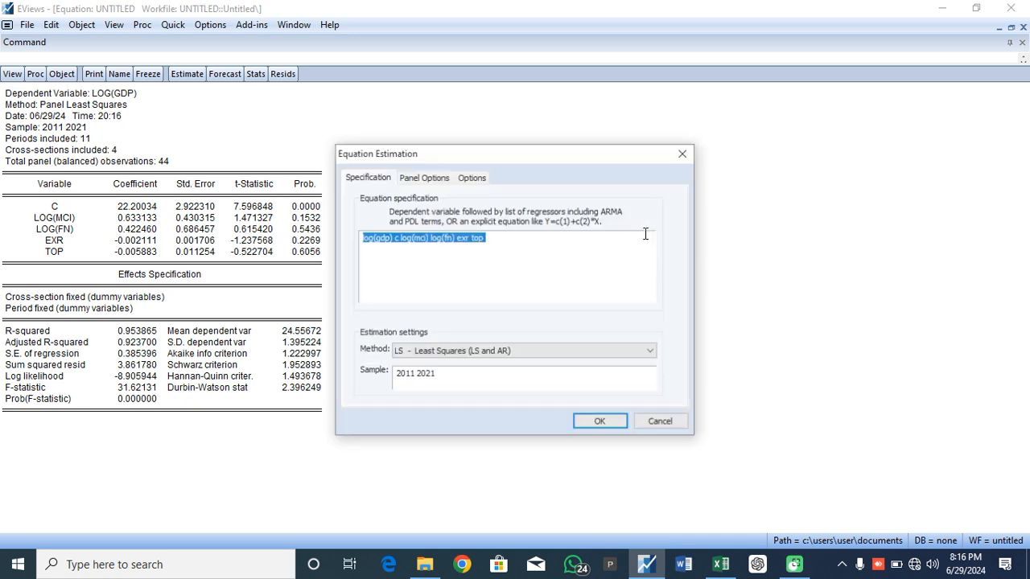
{"action": "left_click", "coordinate": [683, 157]}
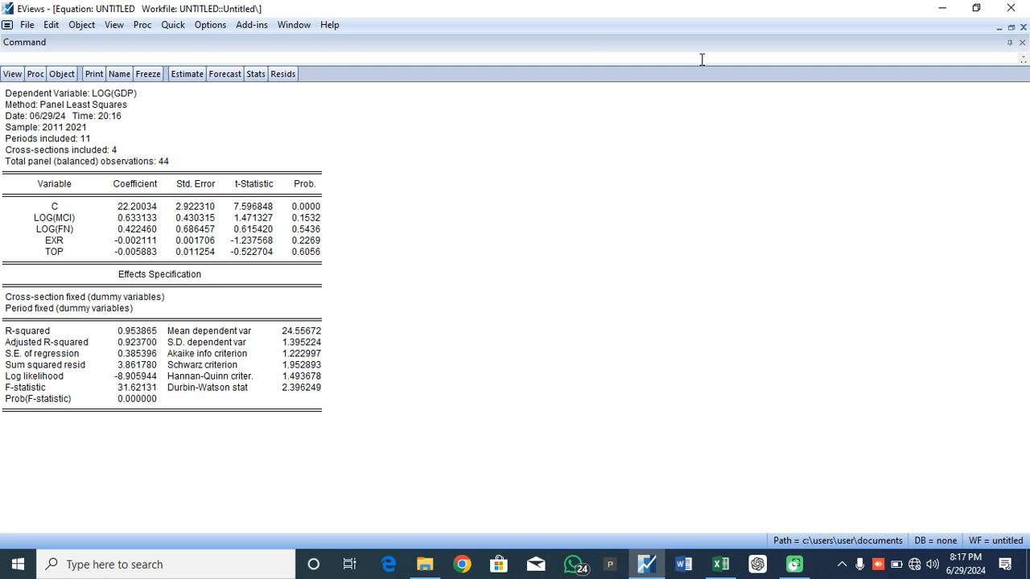
Freeze the fixed effects output as a table named FEE, then return to the full-size equation window
{"action": "left_click", "coordinate": [147, 74]}
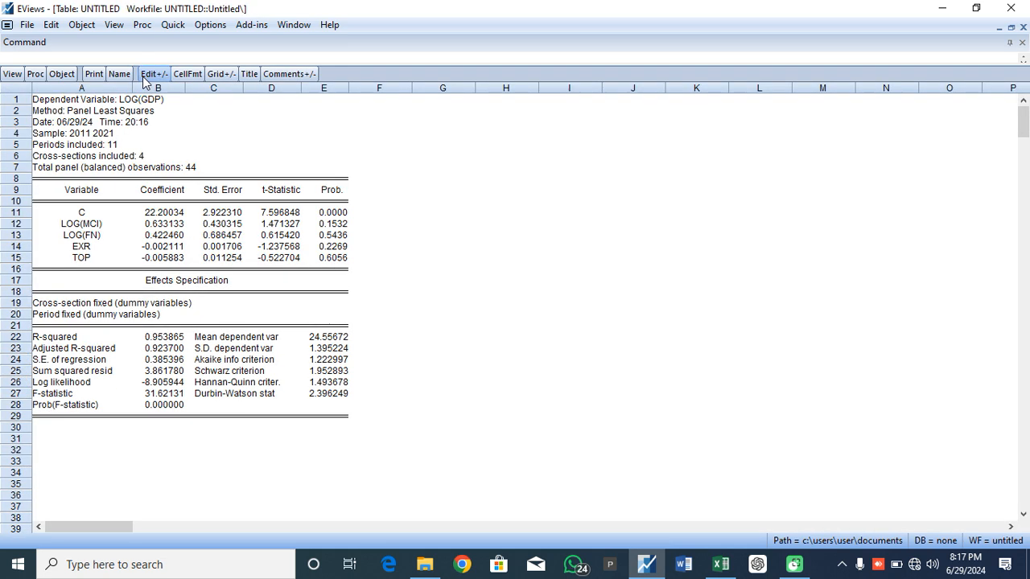
{"action": "left_click", "coordinate": [117, 76]}
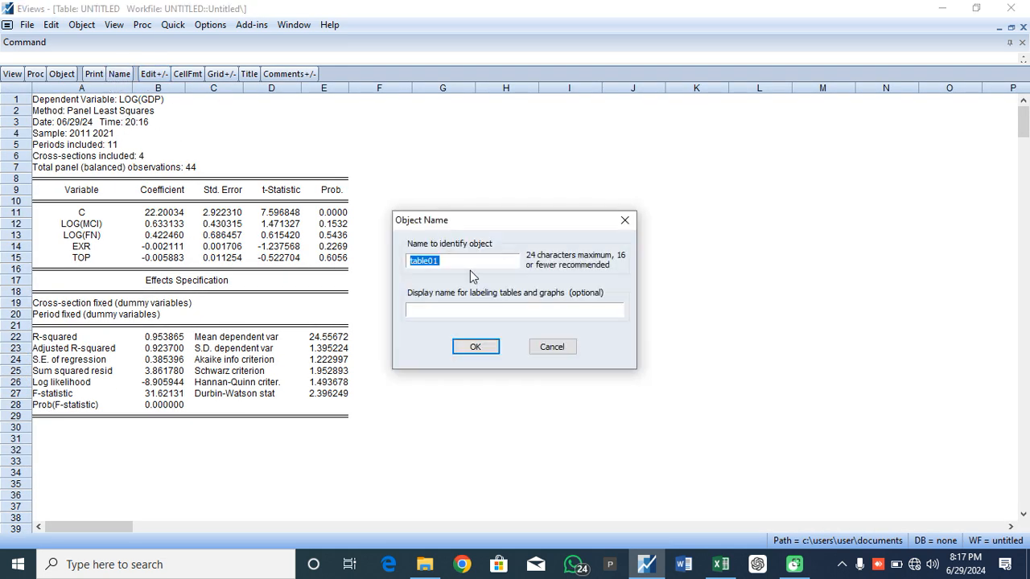
{"action": "key", "text": "BackSpace"}
{"action": "left_click", "coordinate": [475, 347]}
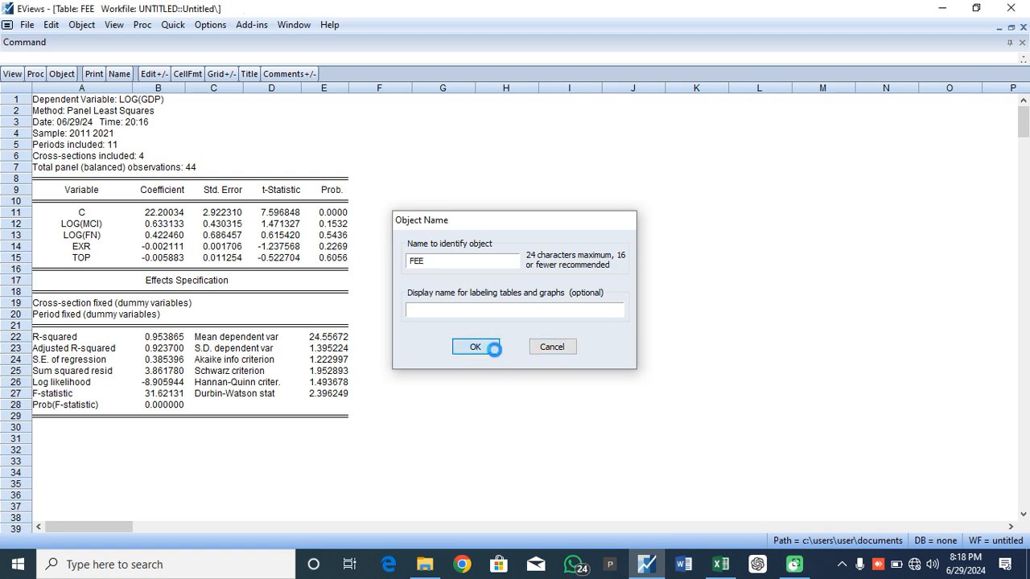
{"action": "left_click", "coordinate": [1000, 27]}
{"action": "left_click", "coordinate": [211, 170]}
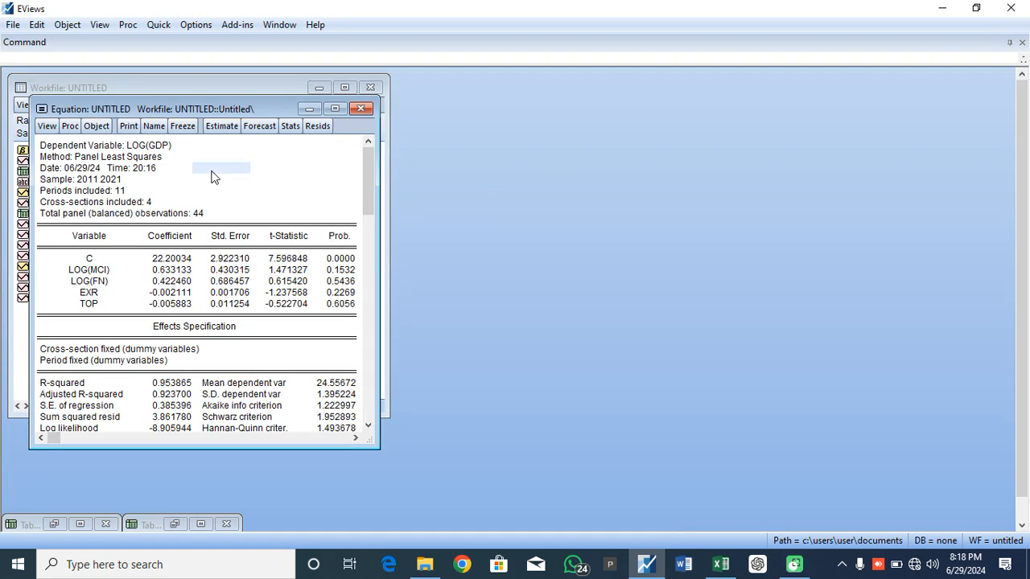
{"action": "left_click", "coordinate": [334, 109]}
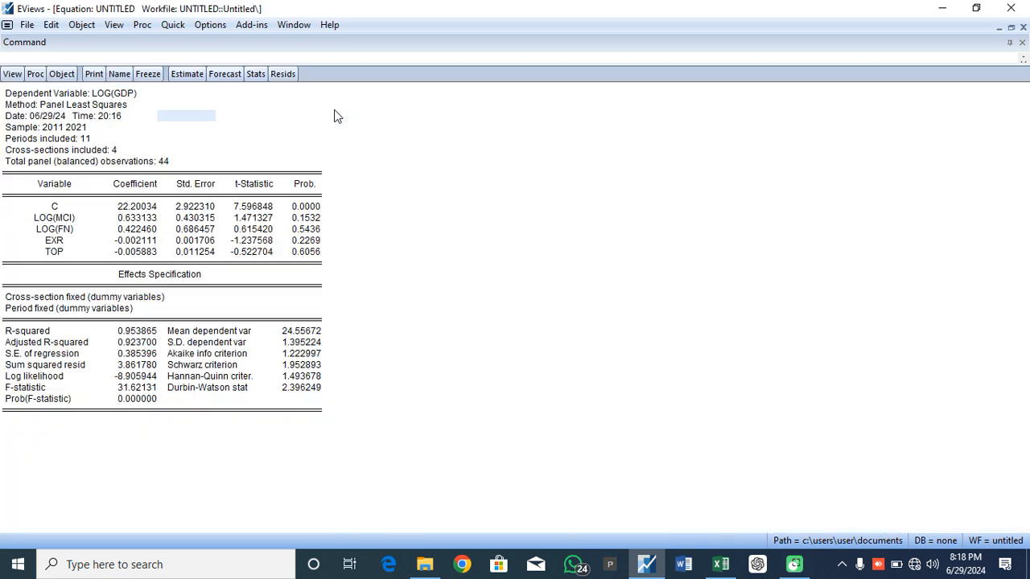
Try to re-estimate the equation with cross-section effects set to Random and period effects kept Fixed, then dismiss the error message
{"action": "left_click", "coordinate": [394, 231]}
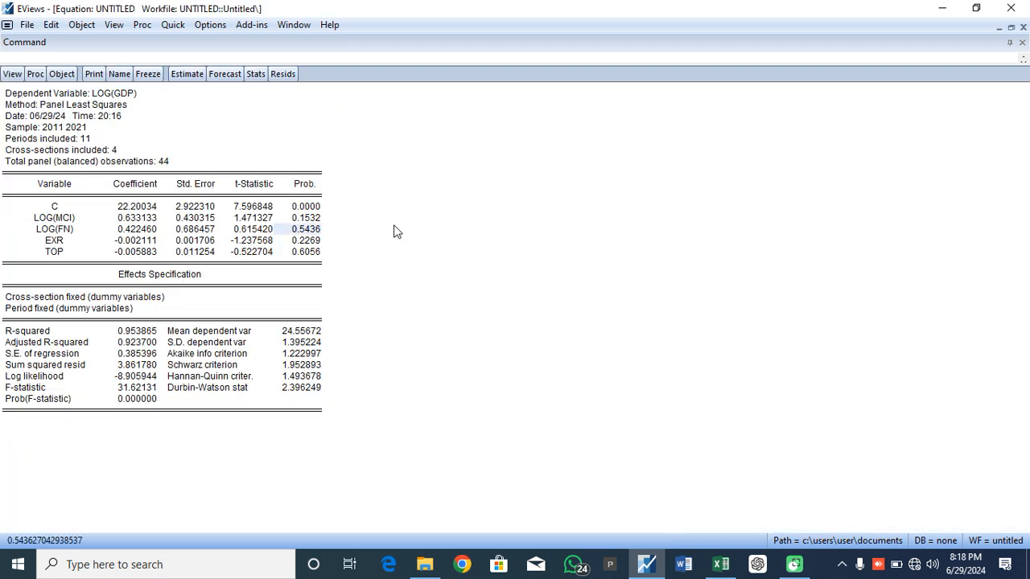
{"action": "left_click", "coordinate": [190, 75]}
{"action": "left_click", "coordinate": [422, 177]}
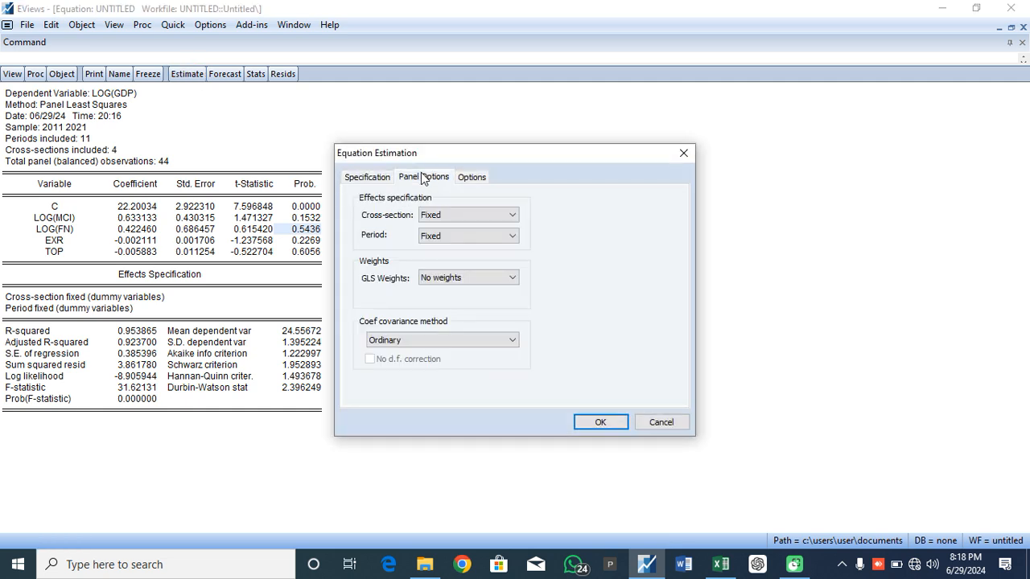
{"action": "left_click", "coordinate": [483, 216]}
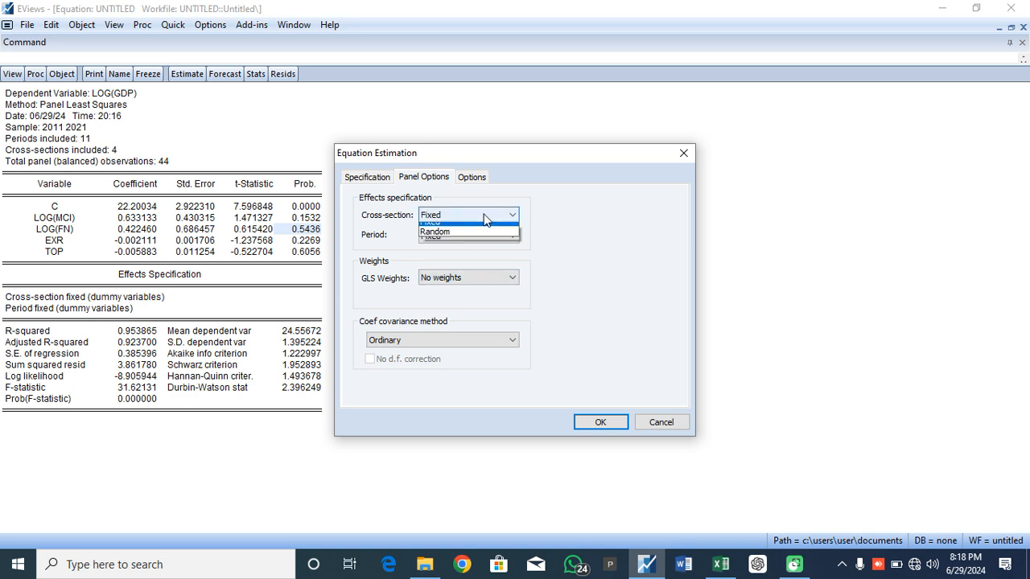
{"action": "left_click", "coordinate": [479, 249]}
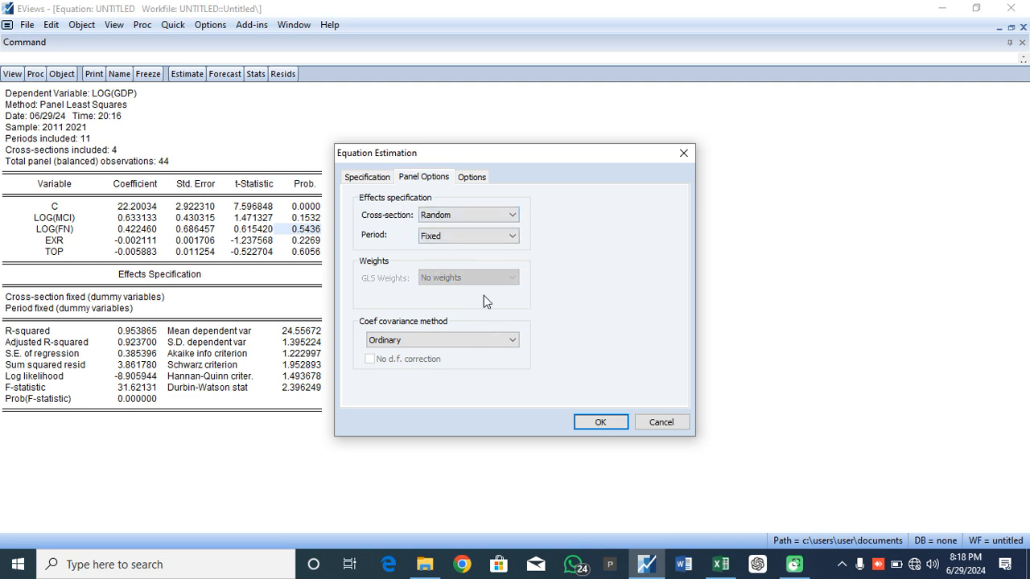
{"action": "left_click", "coordinate": [600, 422]}
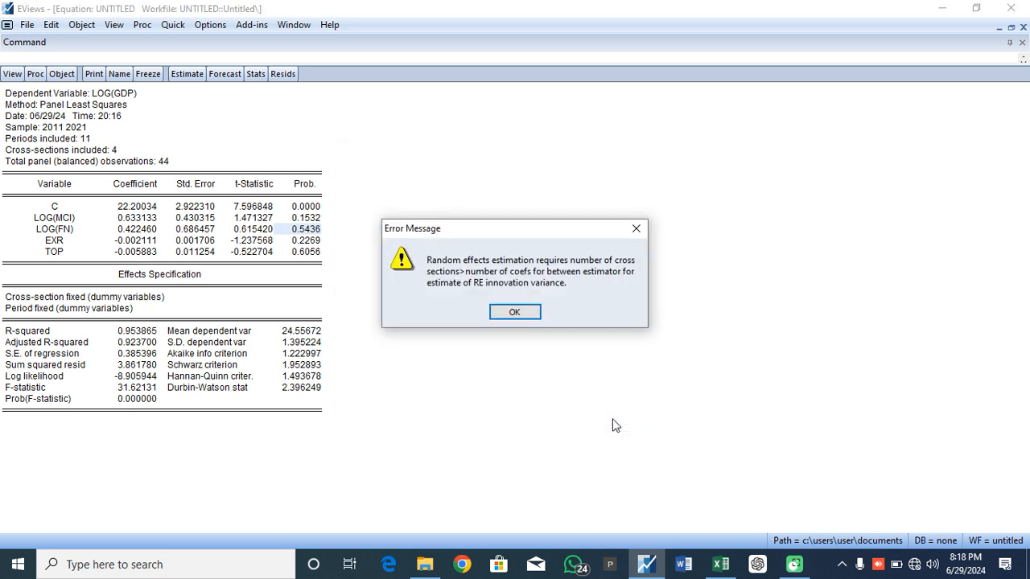
{"action": "left_click", "coordinate": [627, 230]}
Try to re-estimate the equation with period effects also set to Random, then dismiss the error message
{"action": "left_click", "coordinate": [457, 238]}
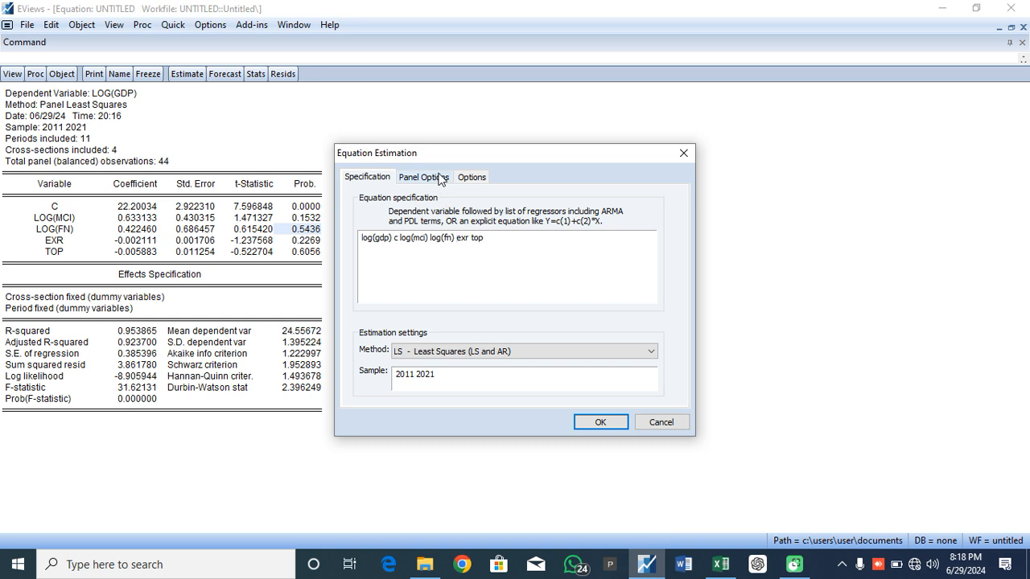
{"action": "left_click", "coordinate": [441, 178]}
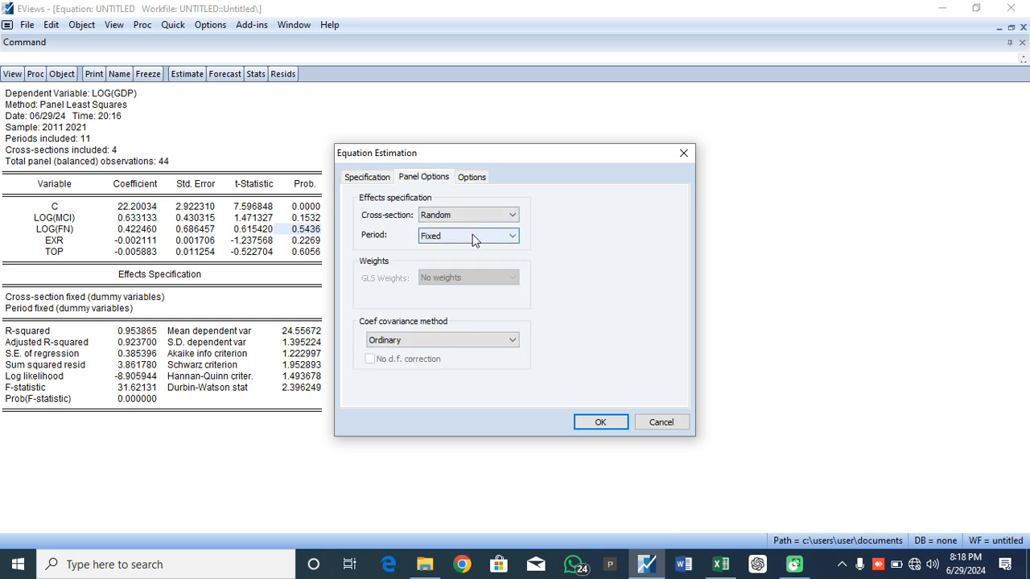
{"action": "left_click", "coordinate": [474, 237]}
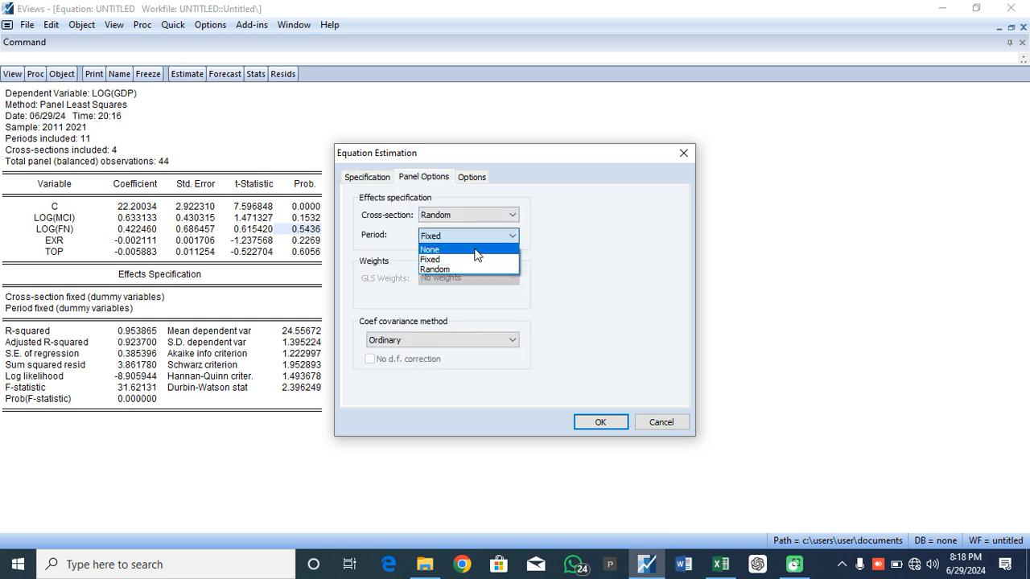
{"action": "left_click", "coordinate": [475, 270]}
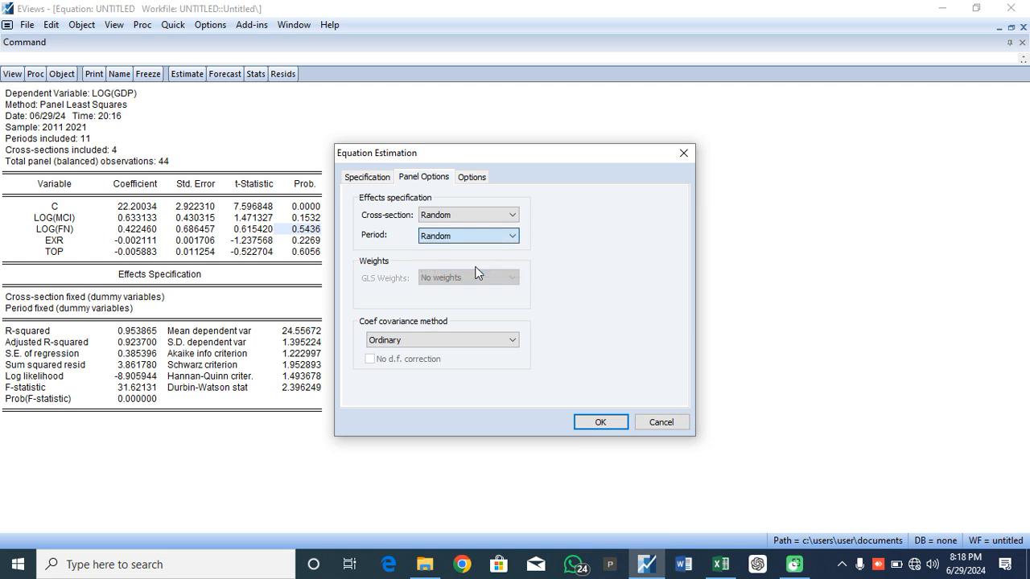
{"action": "left_click", "coordinate": [607, 427]}
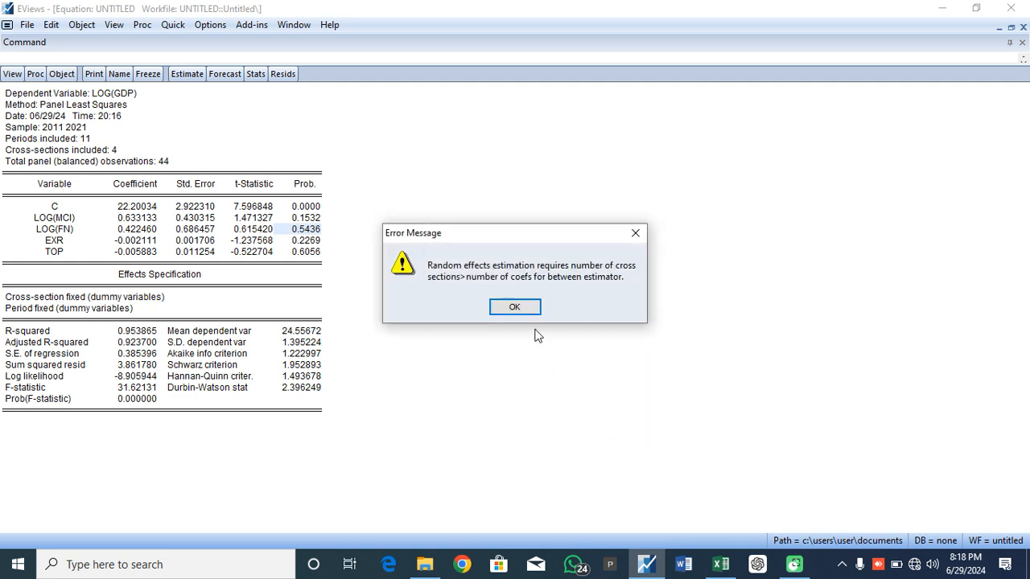
{"action": "left_click", "coordinate": [533, 313]}
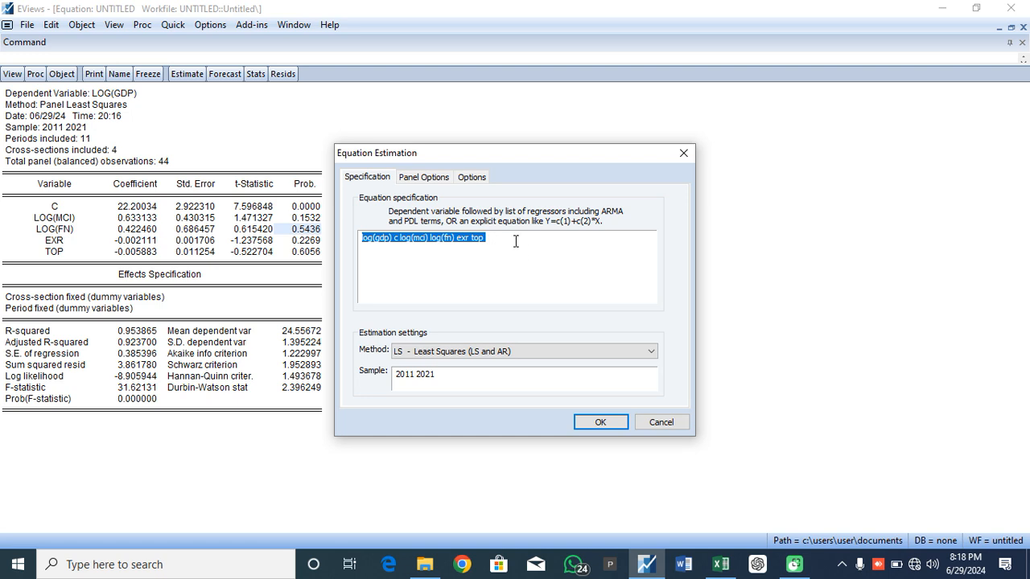
Re-estimate the equation with cross-section effects set to None and period effects kept at Random
{"action": "left_click", "coordinate": [431, 179]}
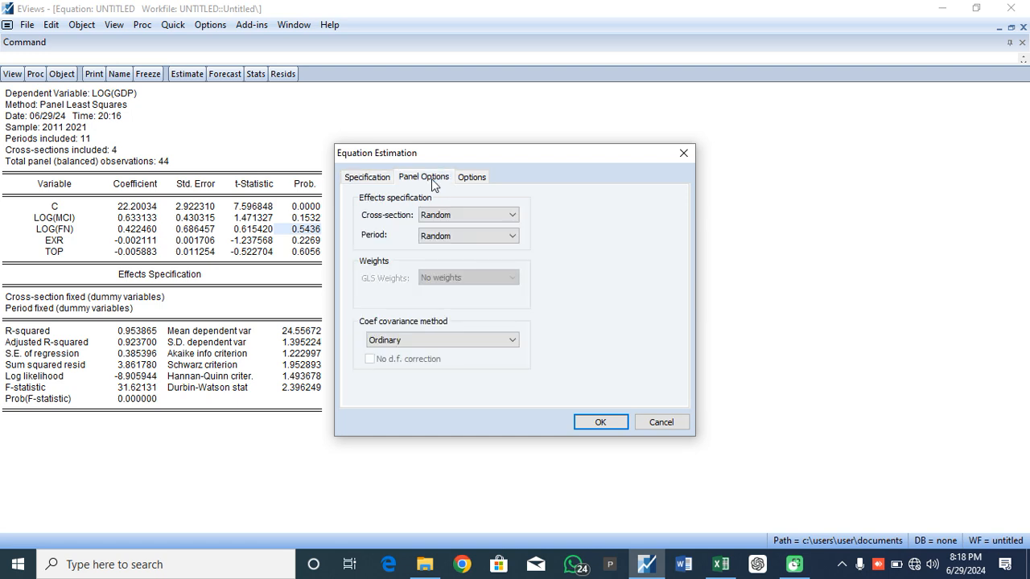
{"action": "left_click", "coordinate": [487, 217]}
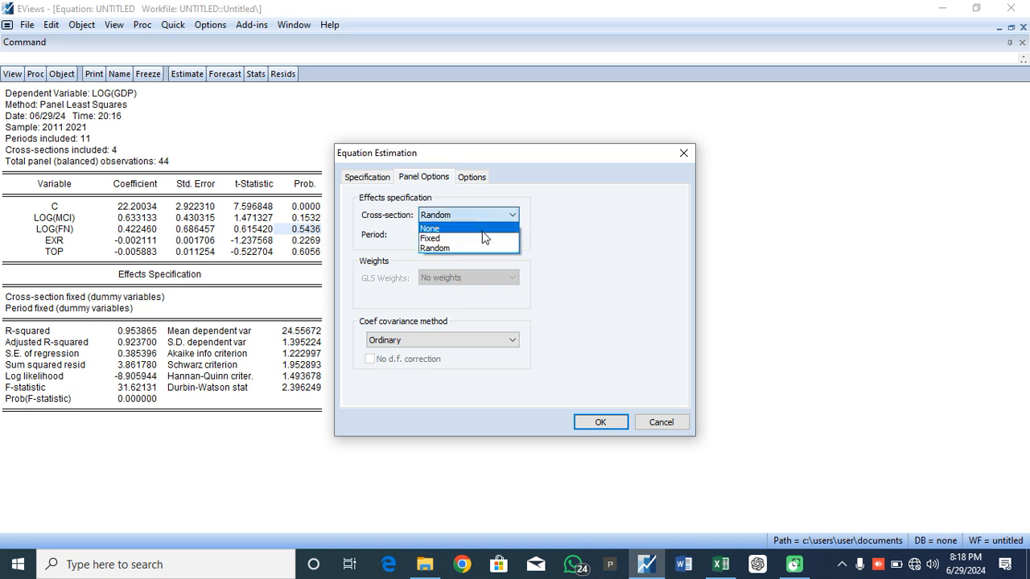
{"action": "left_click", "coordinate": [483, 229]}
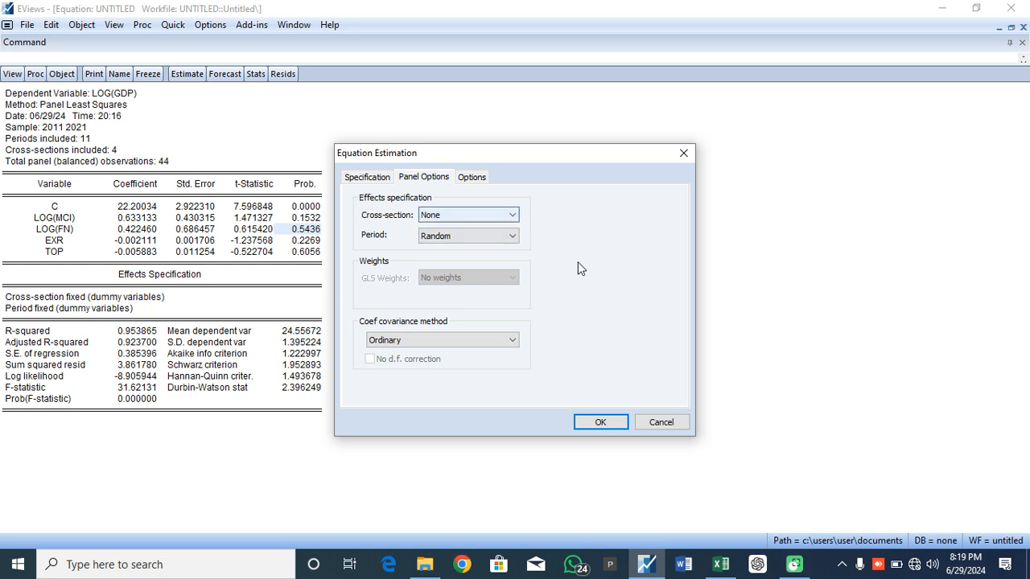
{"action": "left_click", "coordinate": [600, 422]}
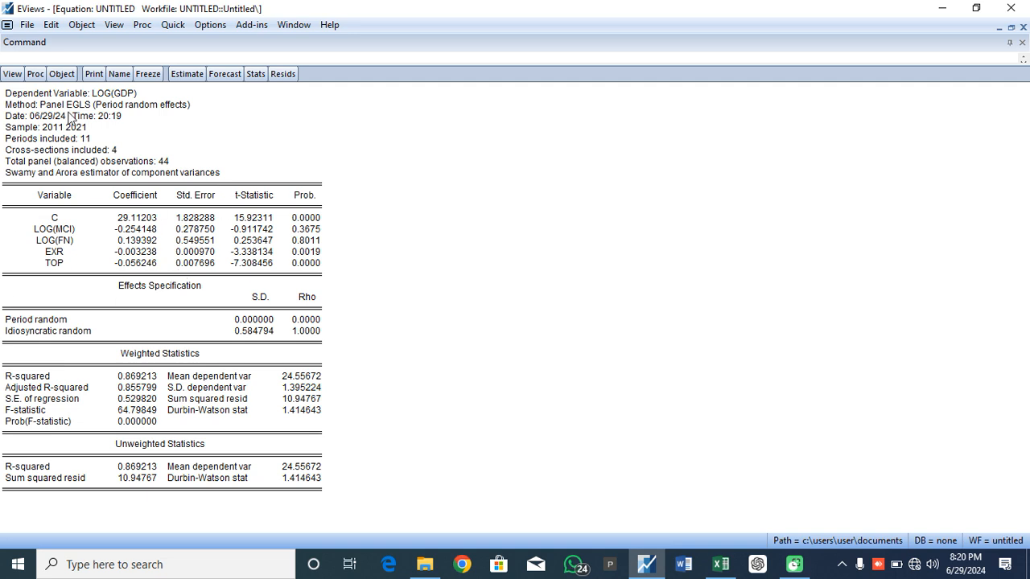
Run the Correlated Random Effects - Hausman Test on the period random effects equation and check the test summary's probability
{"action": "left_click", "coordinate": [12, 74]}
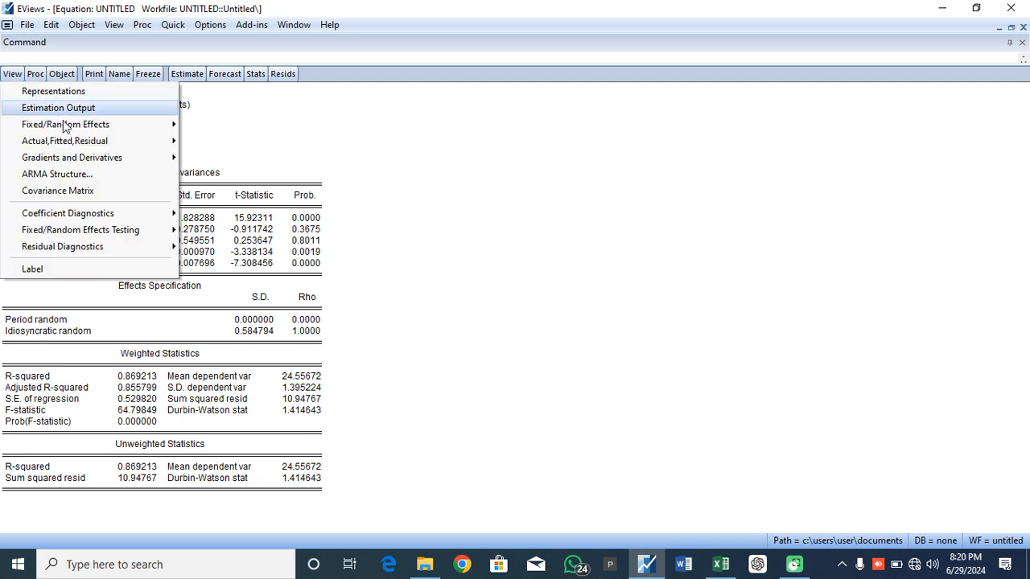
{"action": "mouse_move", "coordinate": [87, 237]}
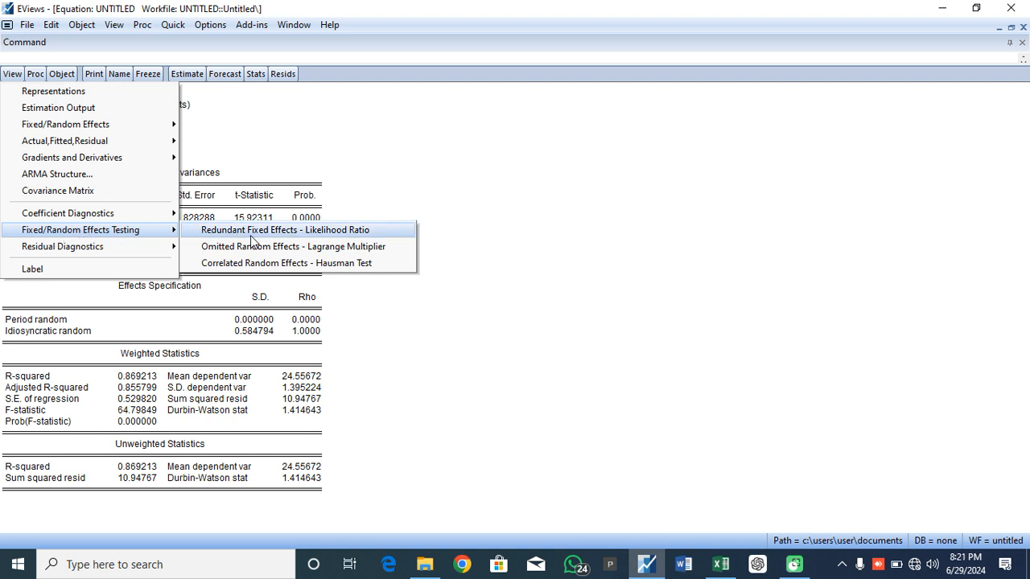
{"action": "left_click", "coordinate": [306, 265]}
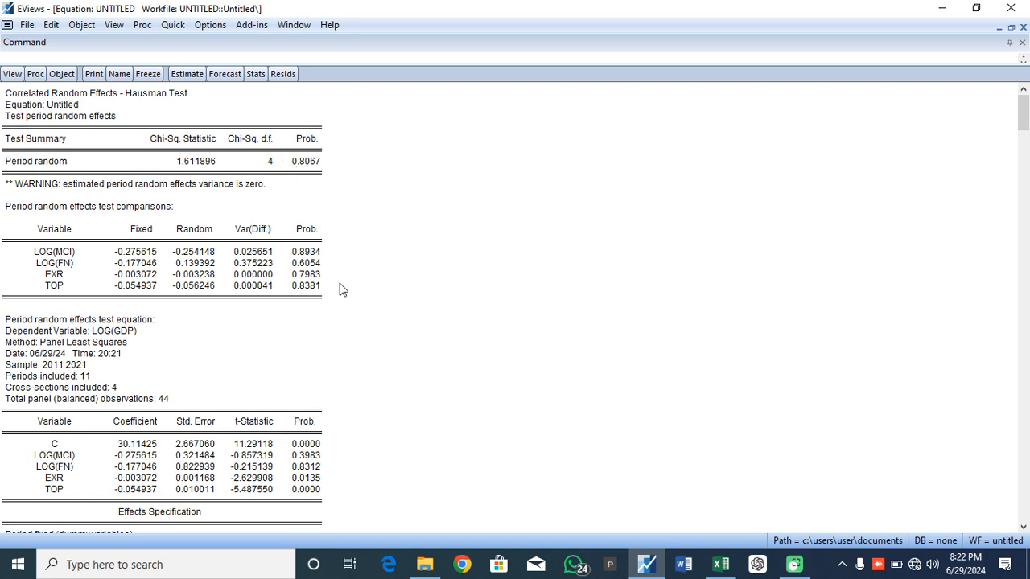
{"action": "left_click", "coordinate": [311, 164]}
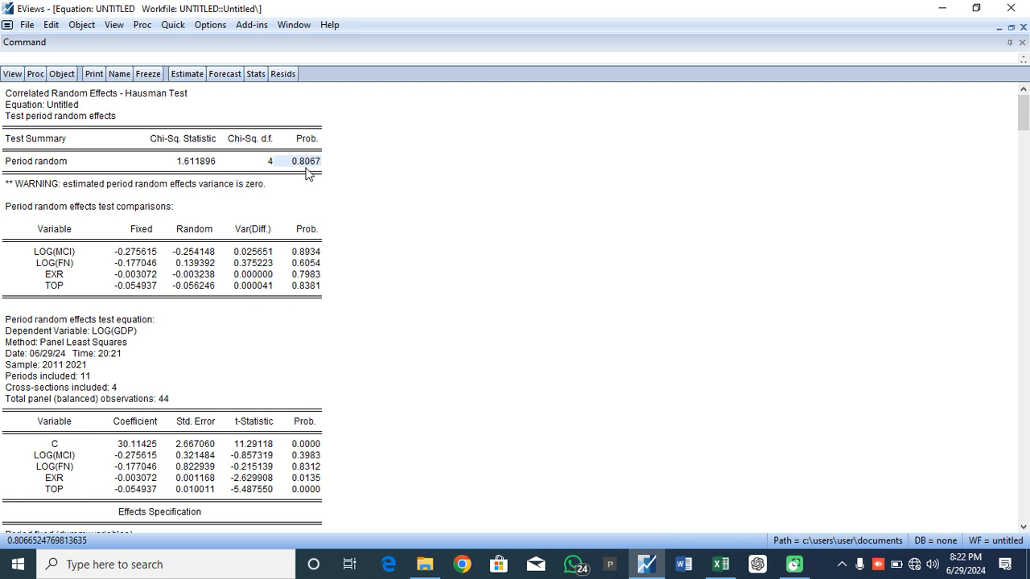
Re-run the period random effects estimation with unchanged panel options and review the coefficient table in its output
{"action": "left_click", "coordinate": [190, 83]}
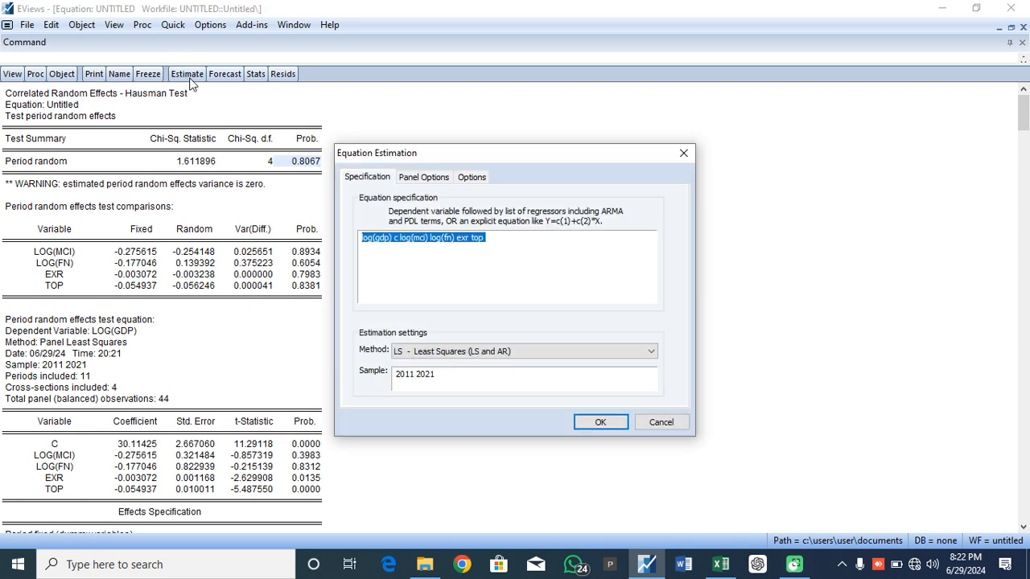
{"action": "left_click", "coordinate": [429, 178]}
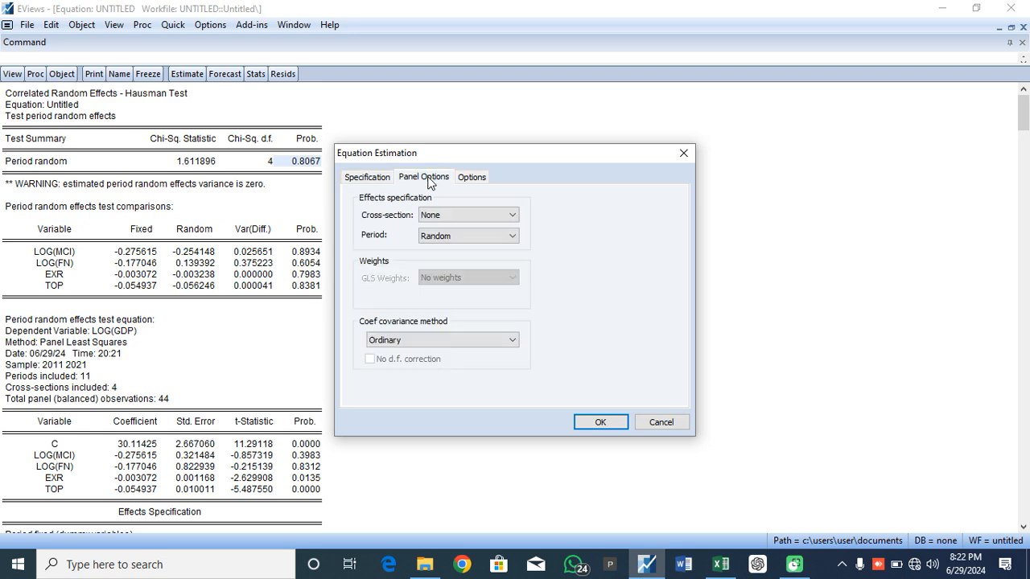
{"action": "left_click", "coordinate": [599, 424]}
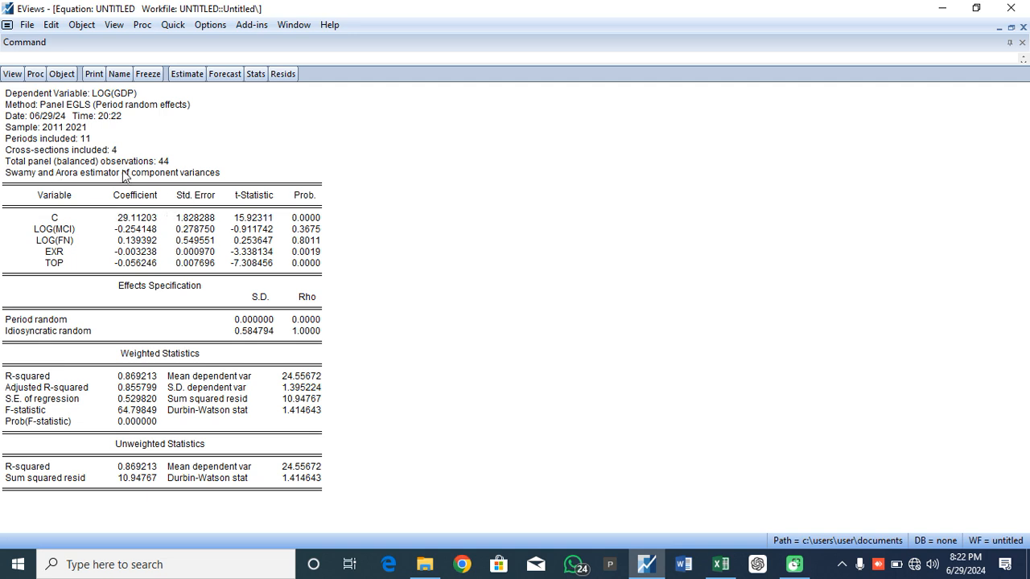
{"action": "left_click_drag", "start_coordinate": [62, 161], "coordinate": [298, 280]}
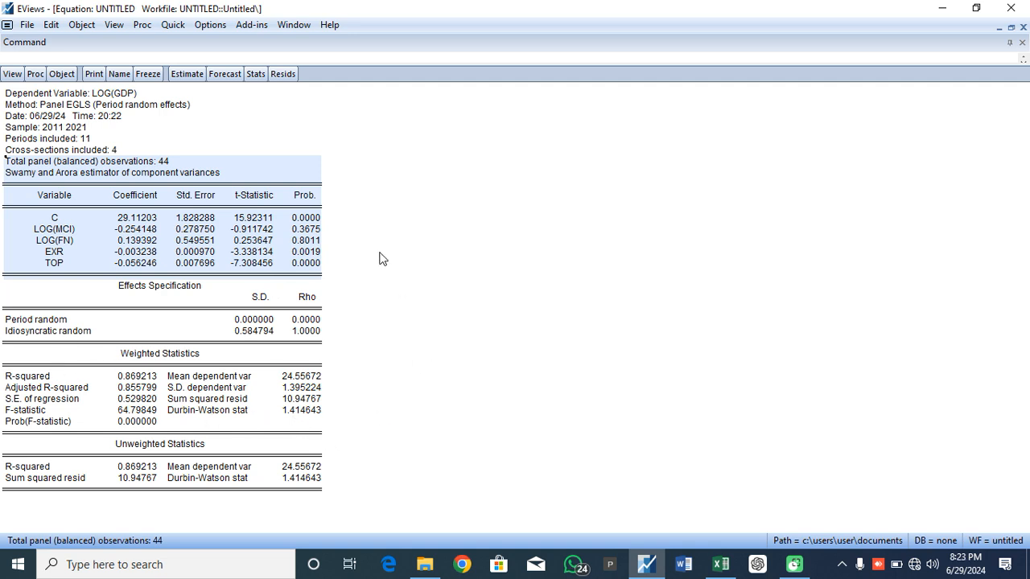
{"action": "left_click", "coordinate": [375, 166]}
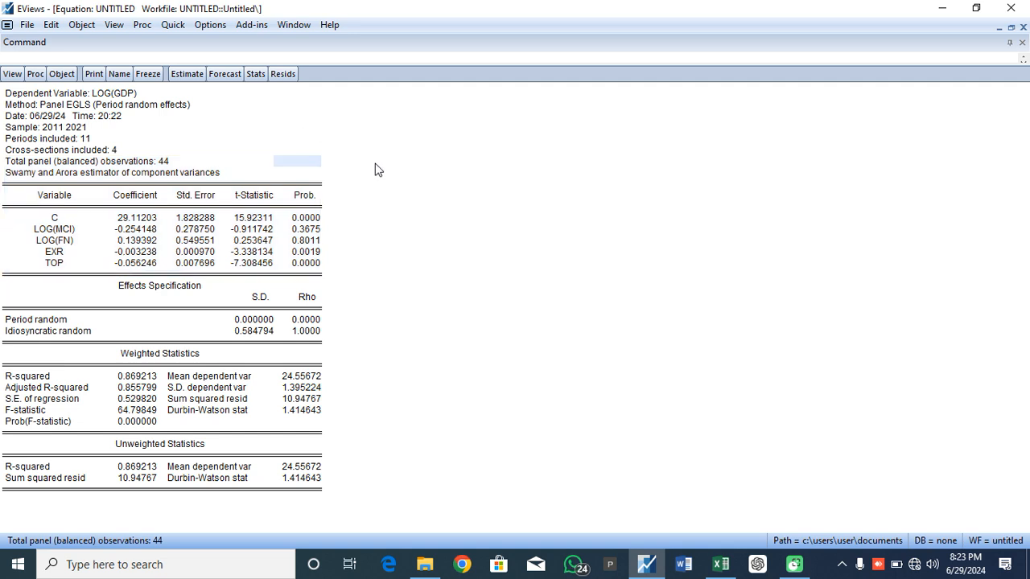